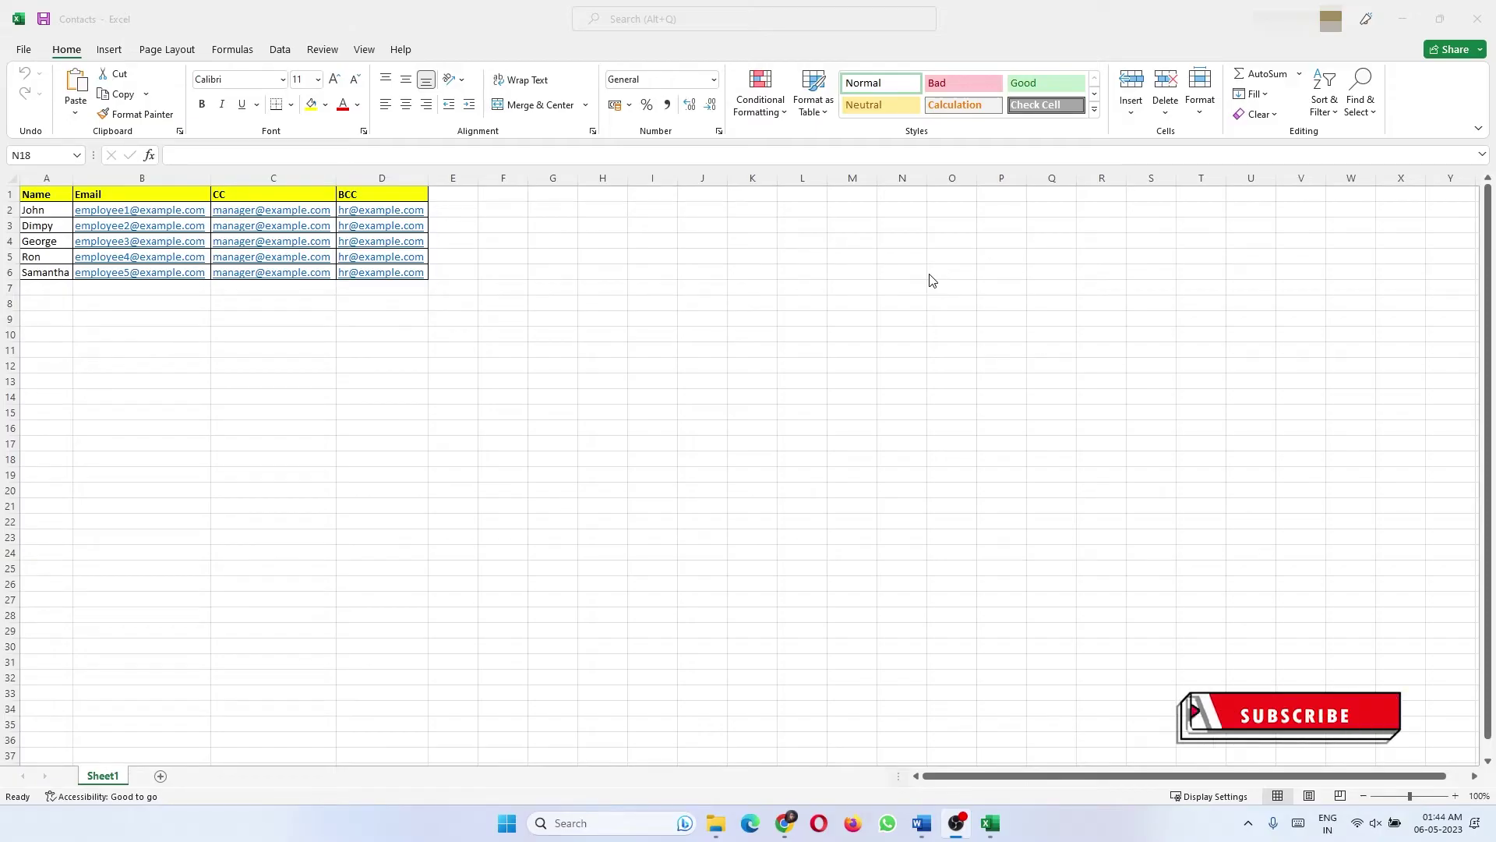
Download the Mail Merge Toolkit free trial from its web page
left_click(782, 831)
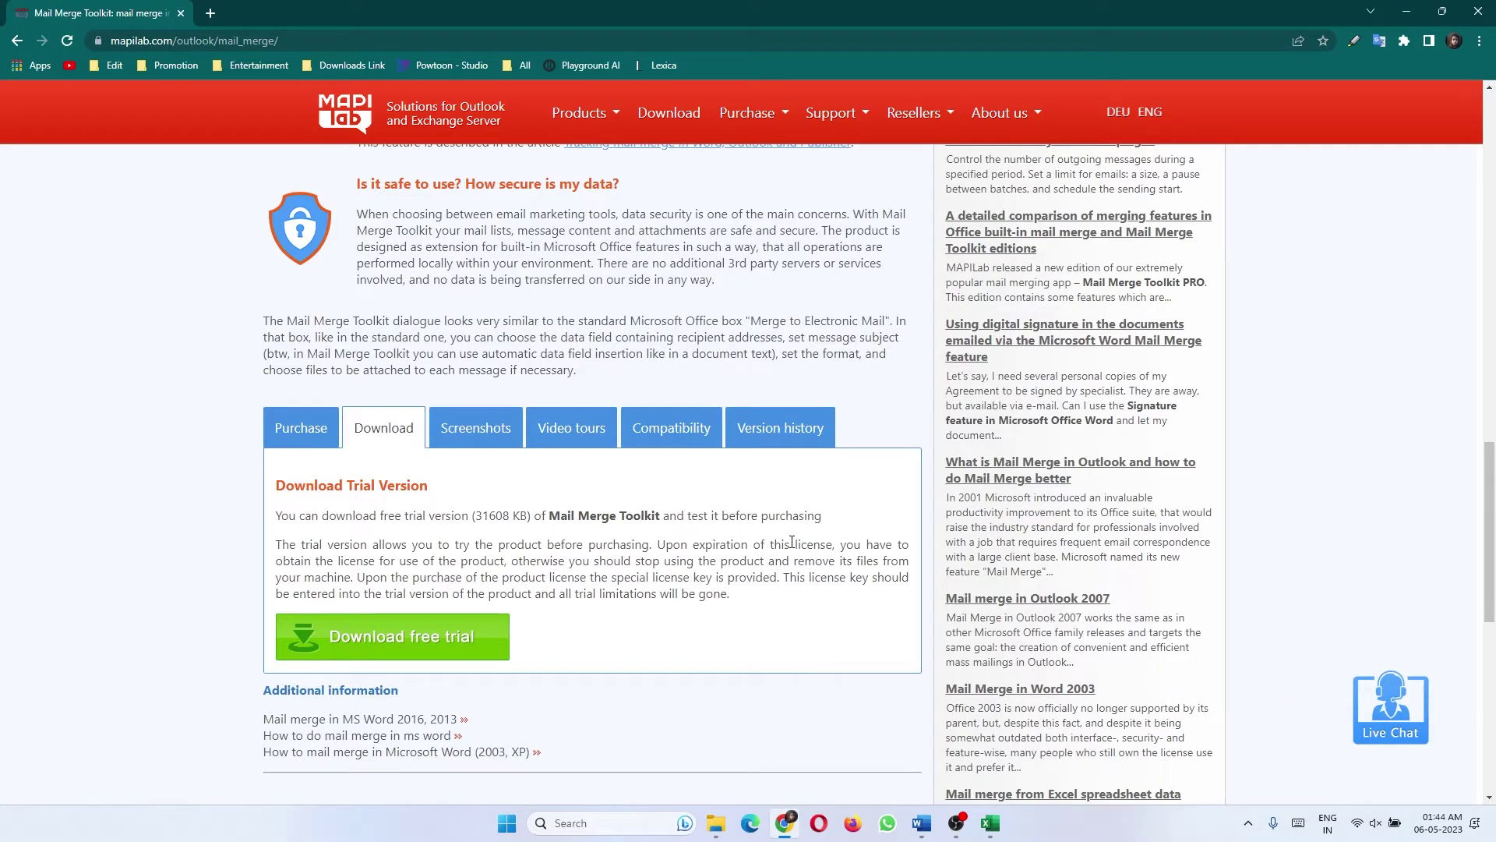
scroll(609, 628, "down", 2)
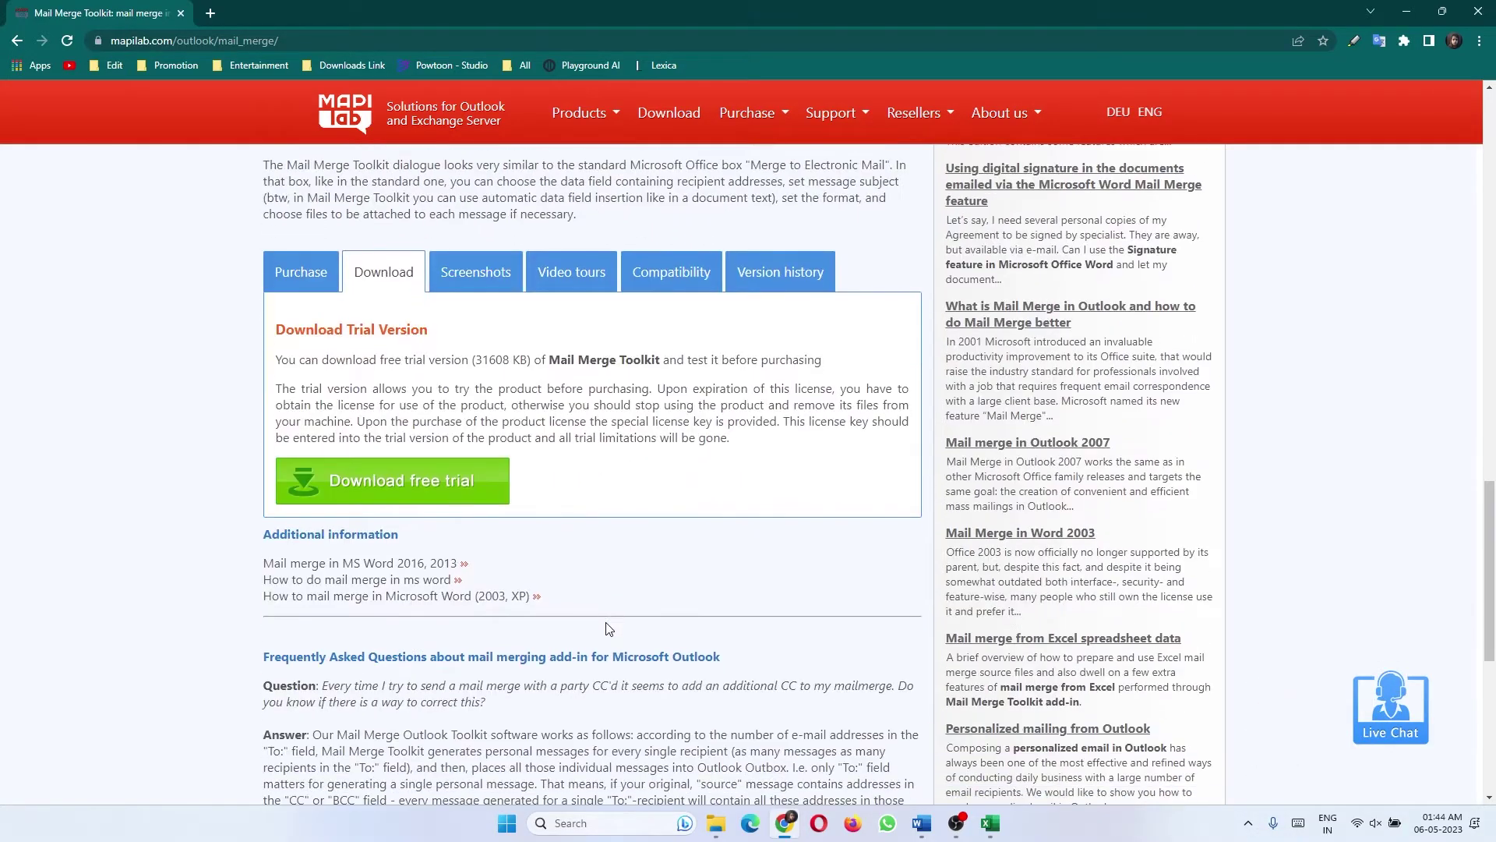
scroll(608, 630, "up", 1)
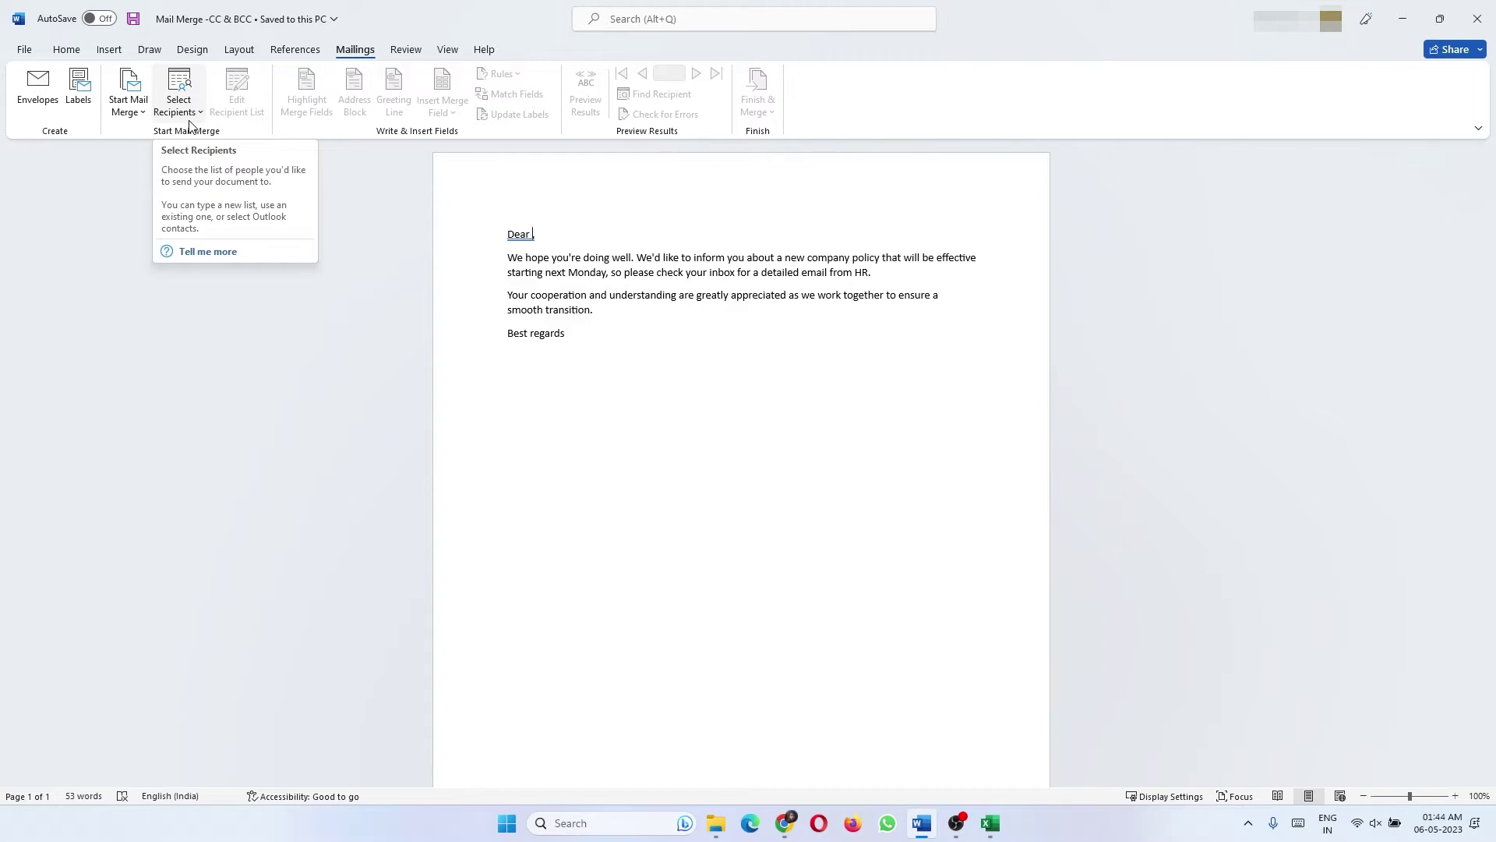
left_click(784, 824)
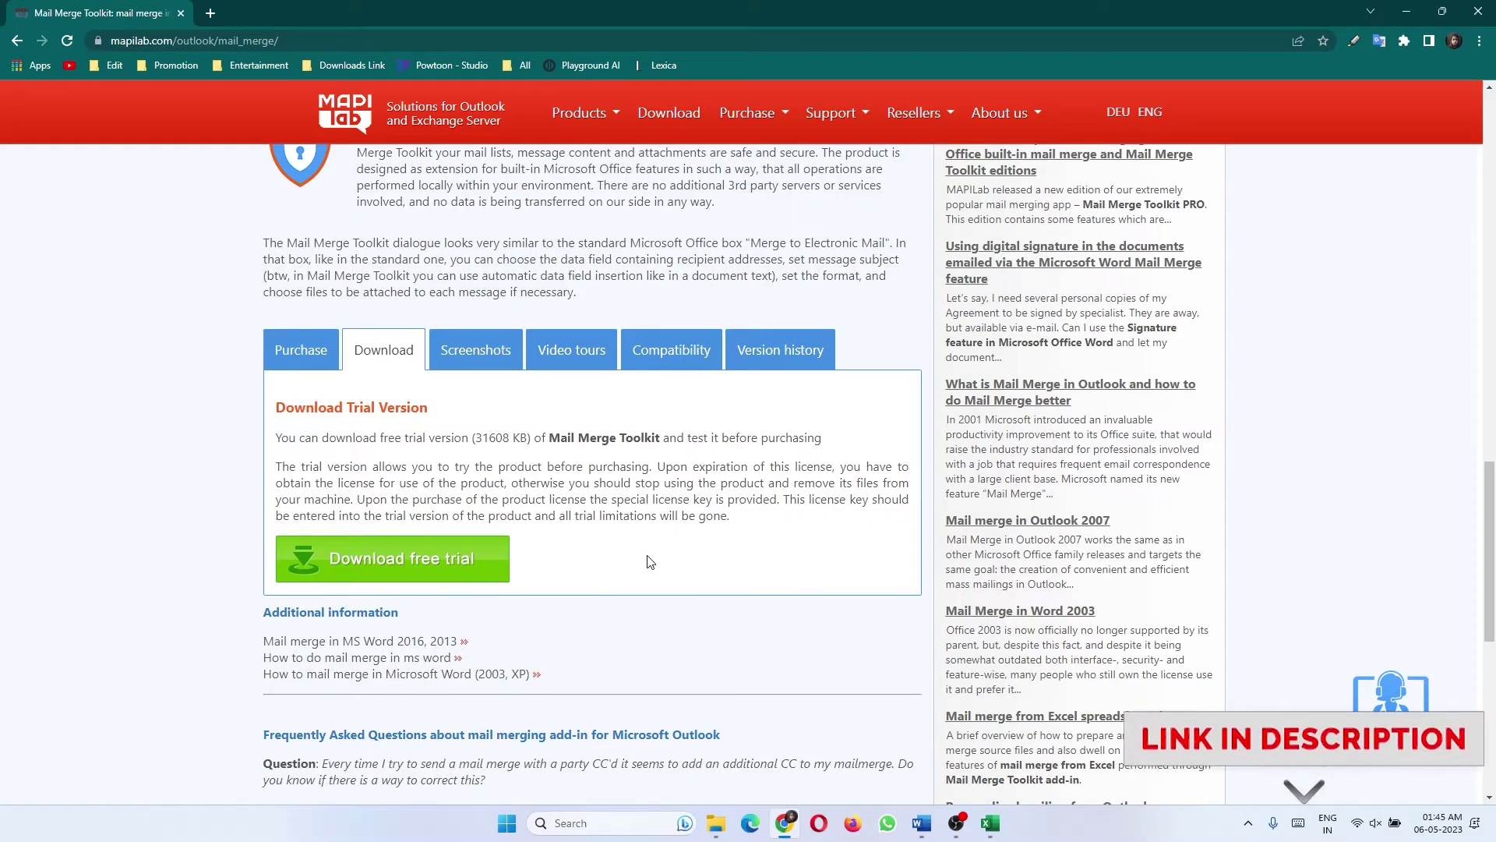
scroll(651, 561, "down", 1)
left_click(450, 487)
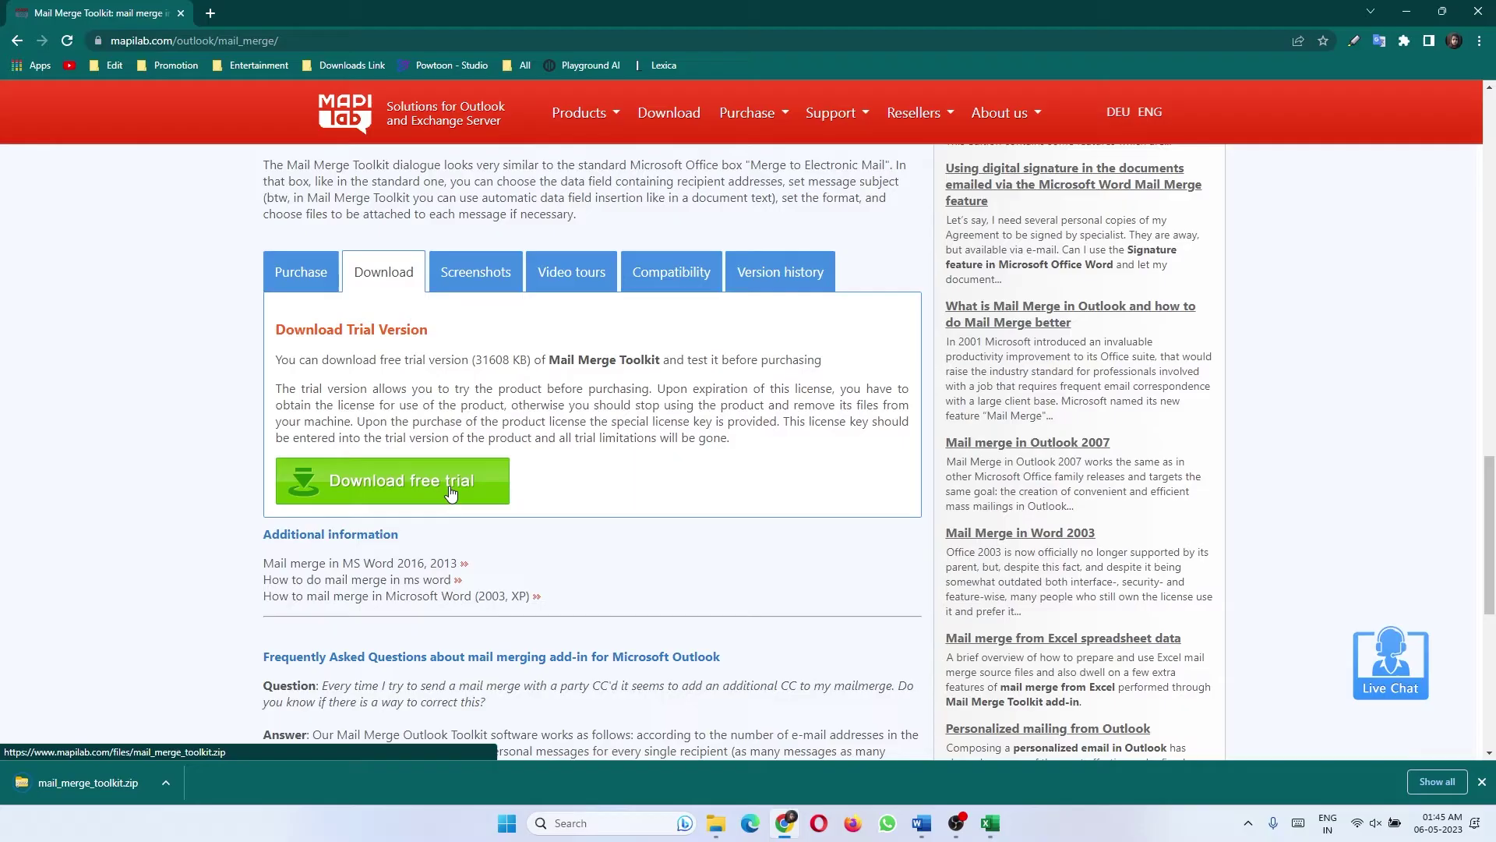
Extract mail_merge_toolkit.zip in Downloads and select the 64-bit Outlook setup file
left_click(383, 413)
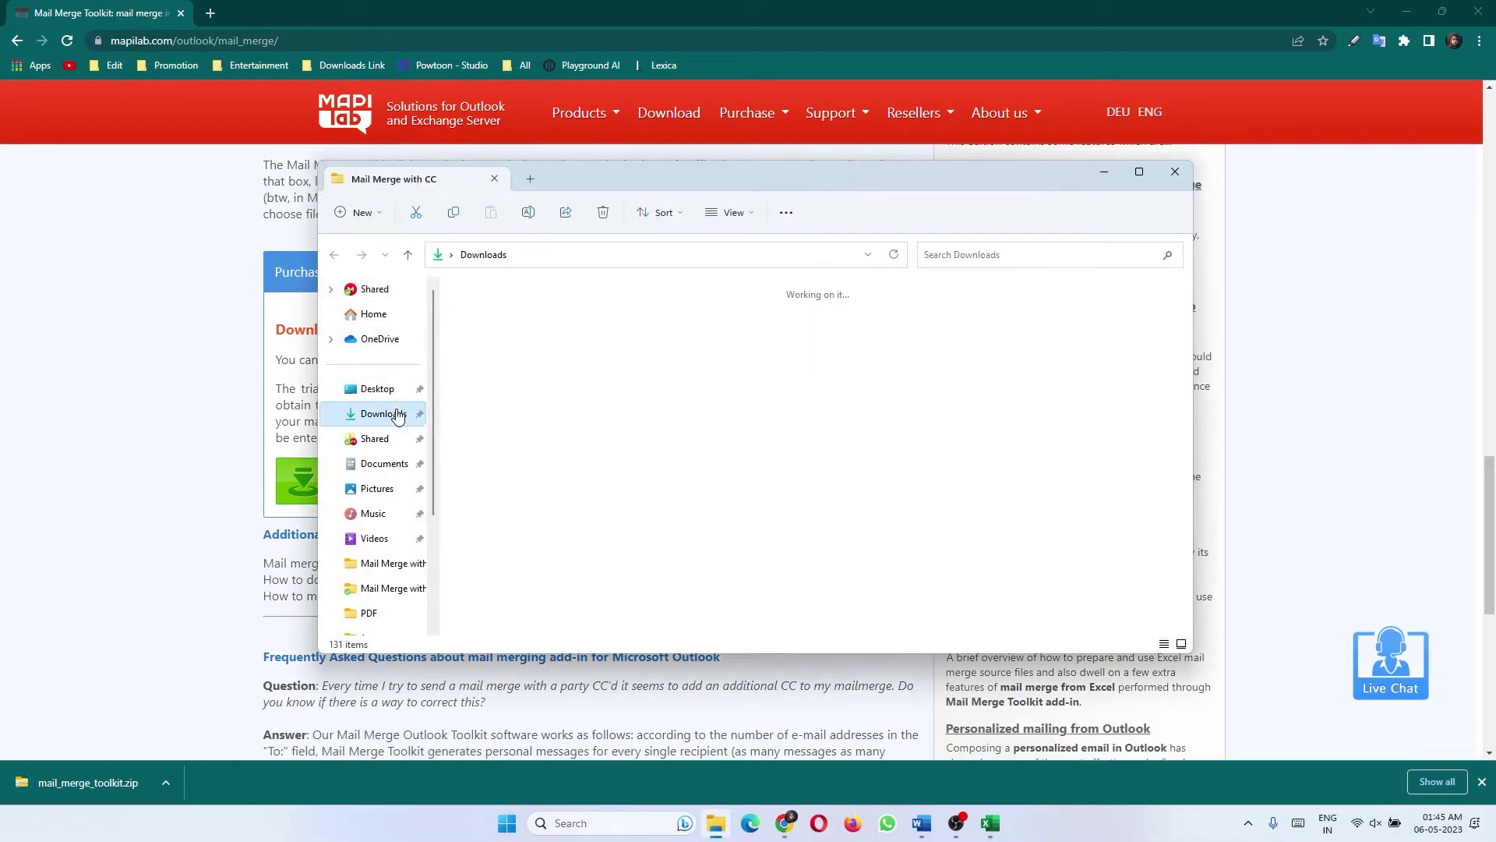
right_click(510, 331)
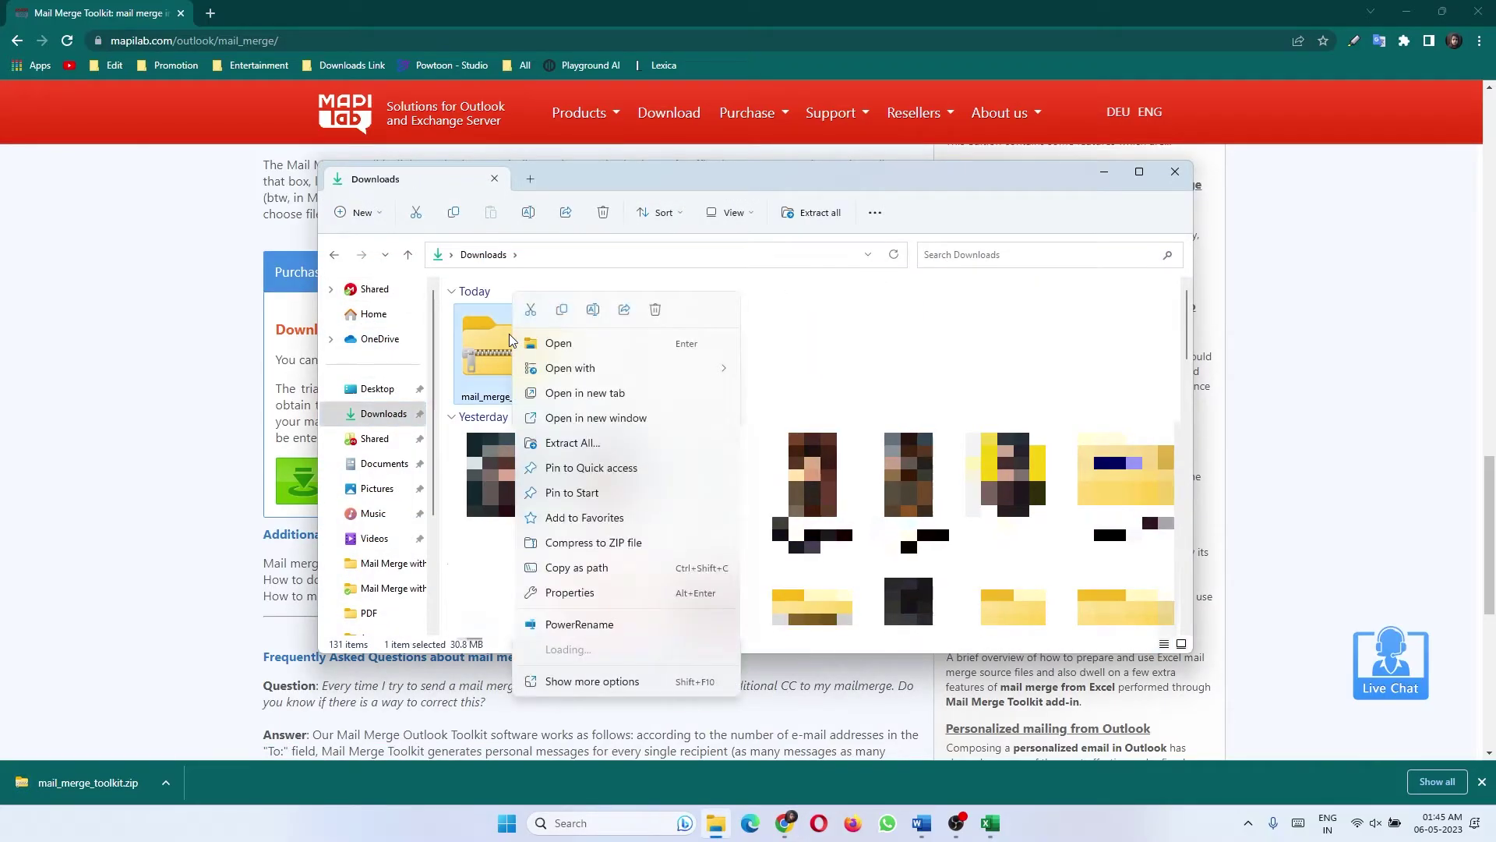
left_click(573, 442)
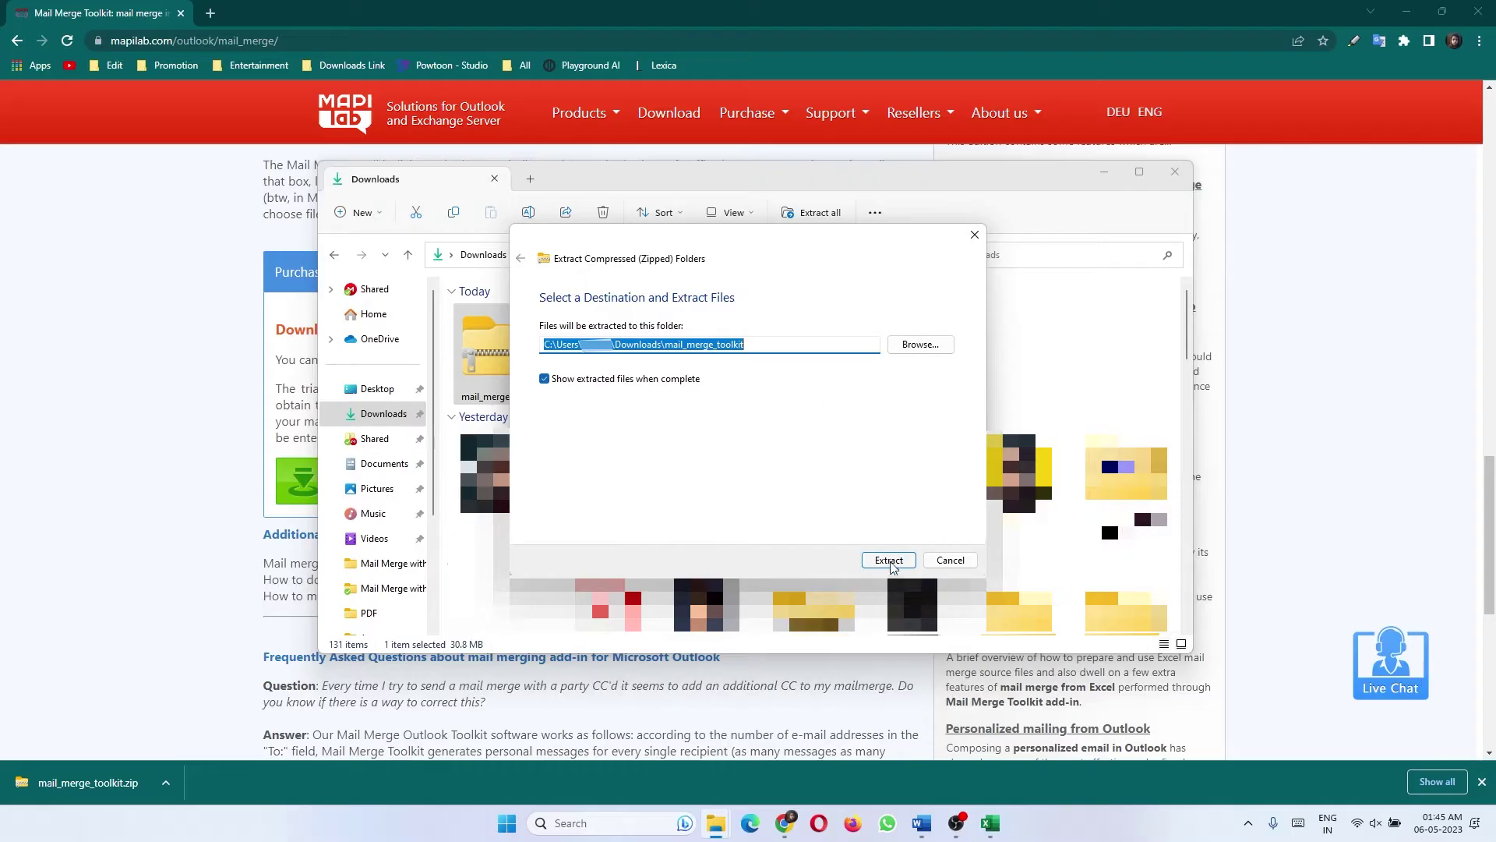
left_click(889, 561)
left_click(538, 378)
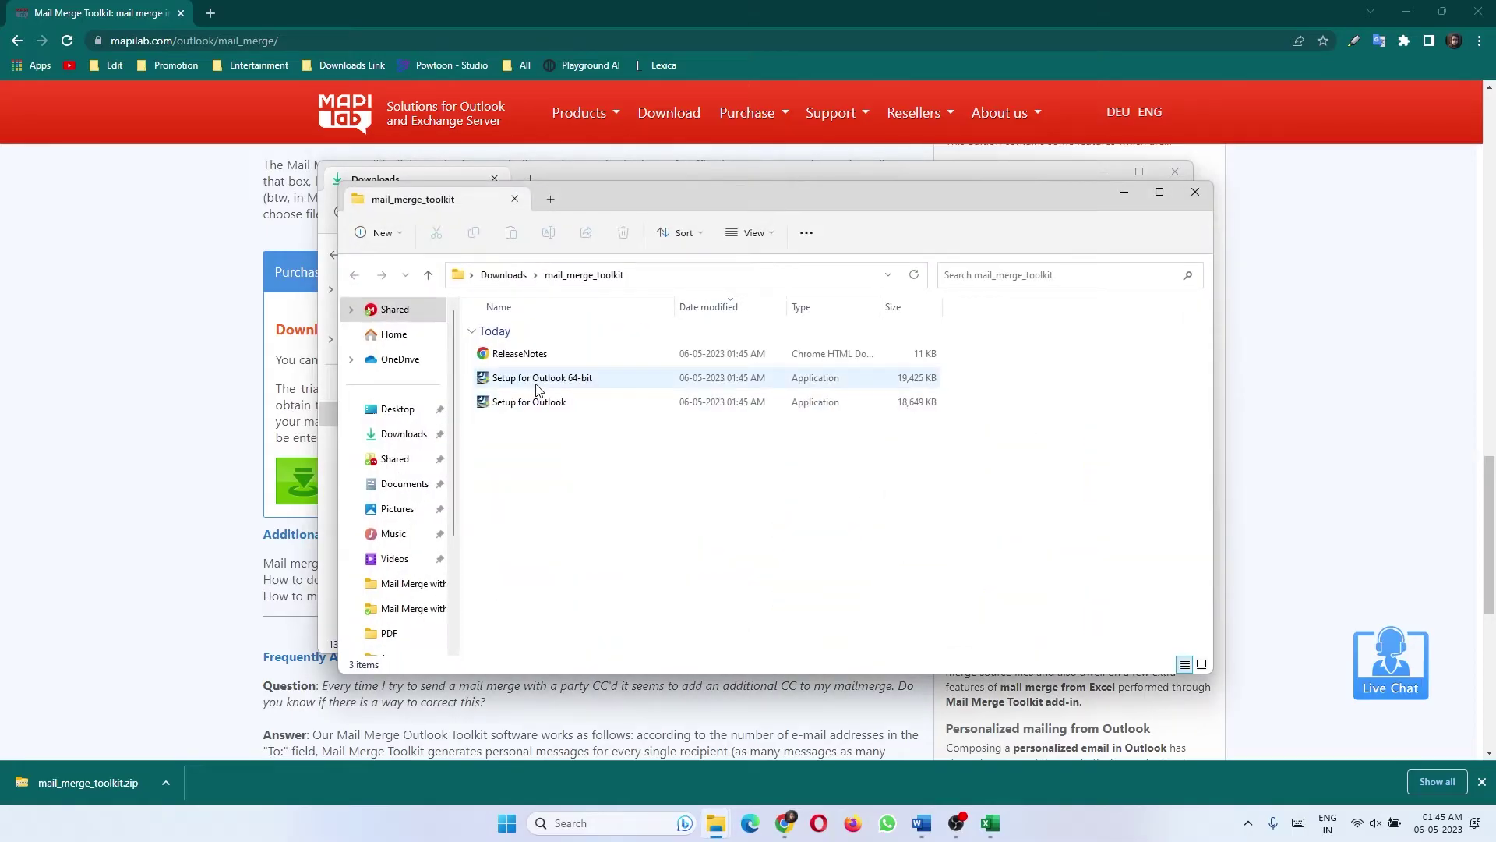
Run the 64-bit Outlook setup, accept the licence, and install to the default folder
left_click(711, 465)
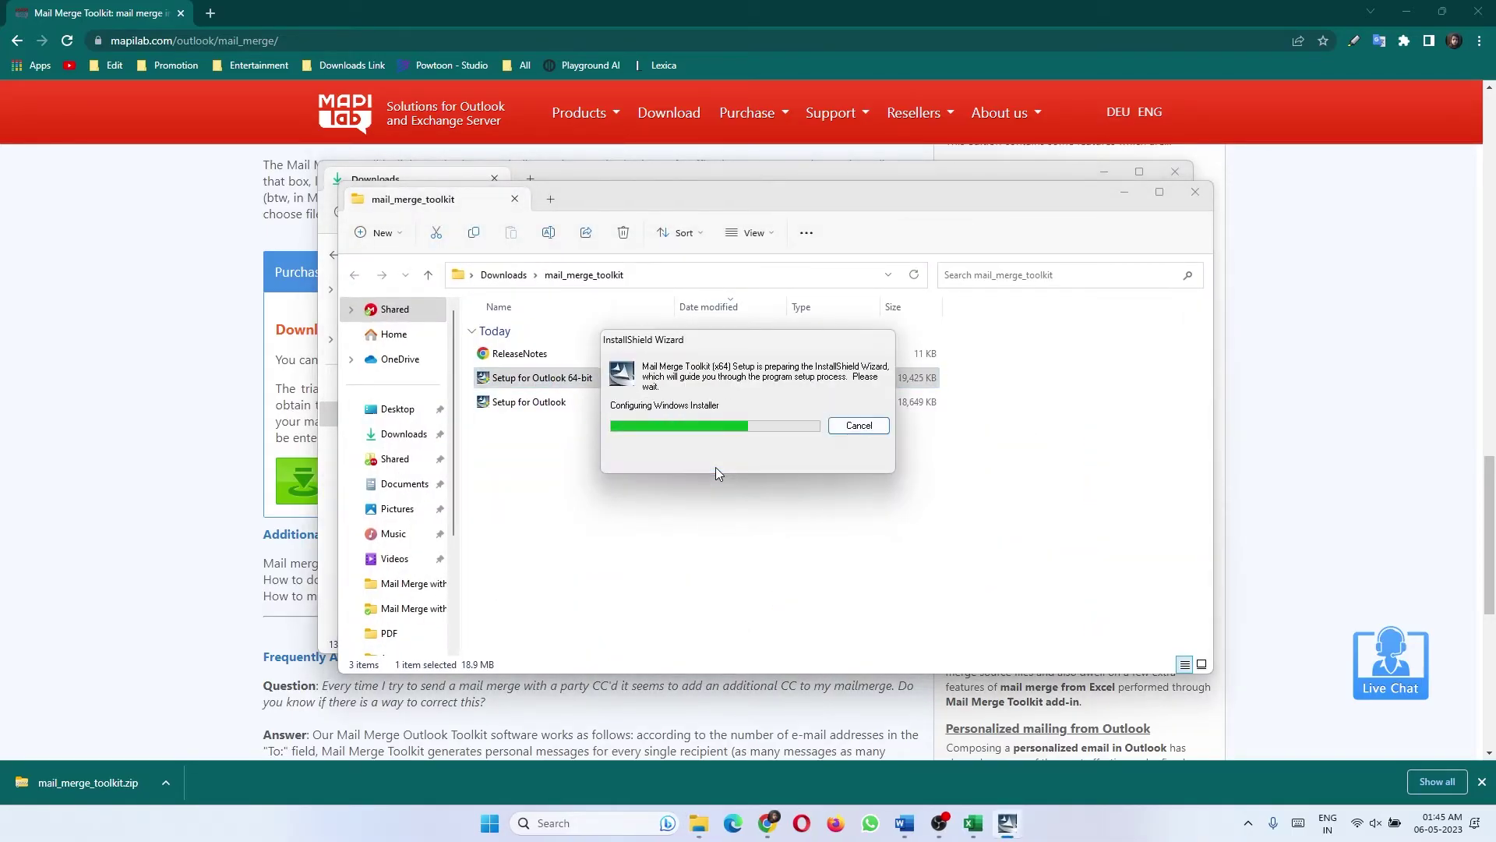
left_click(830, 536)
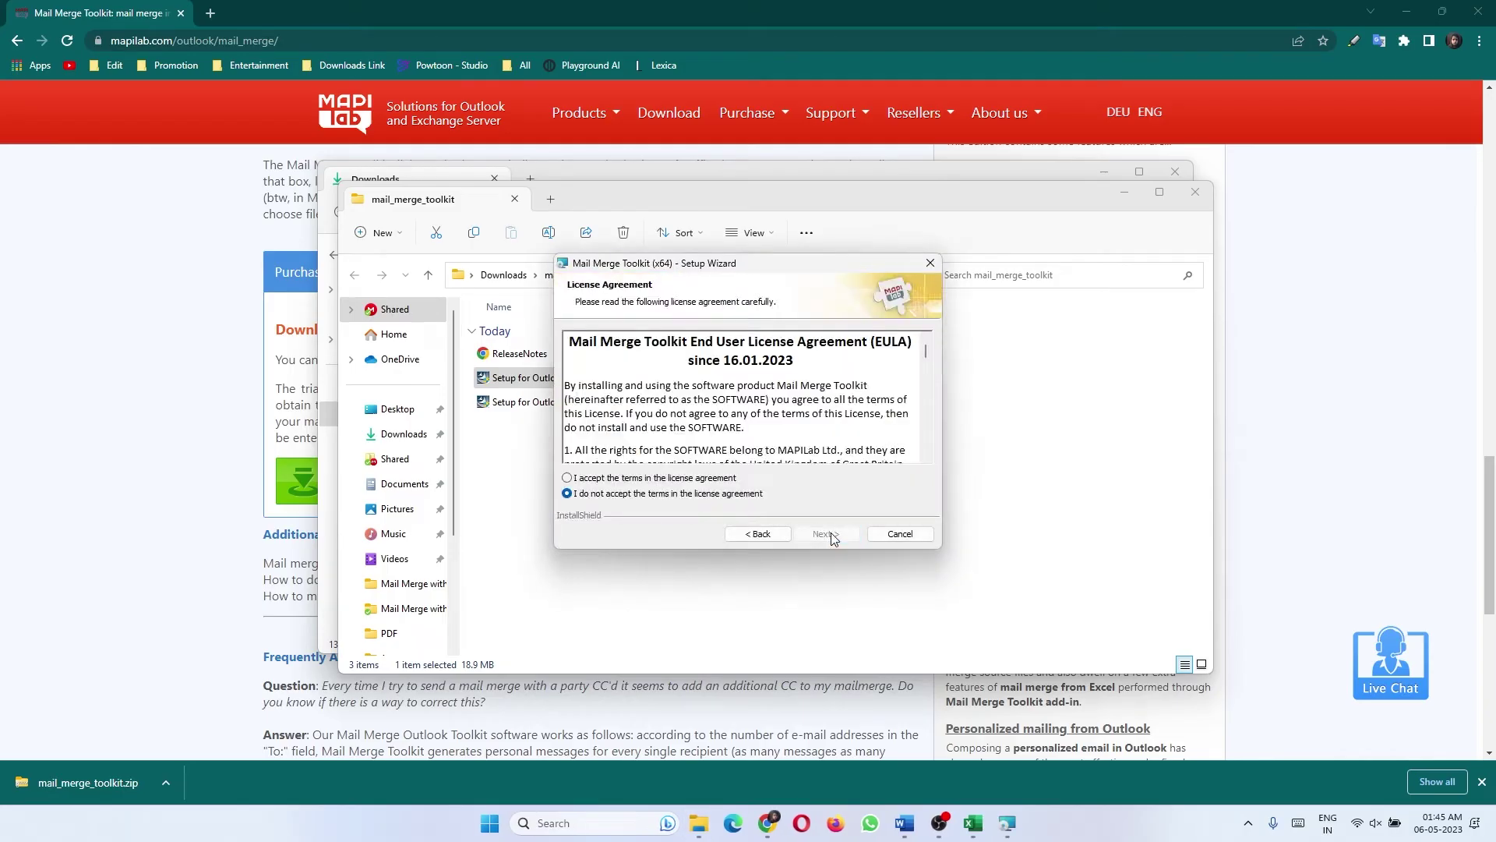
left_click(686, 478)
left_click(818, 534)
left_click(818, 534)
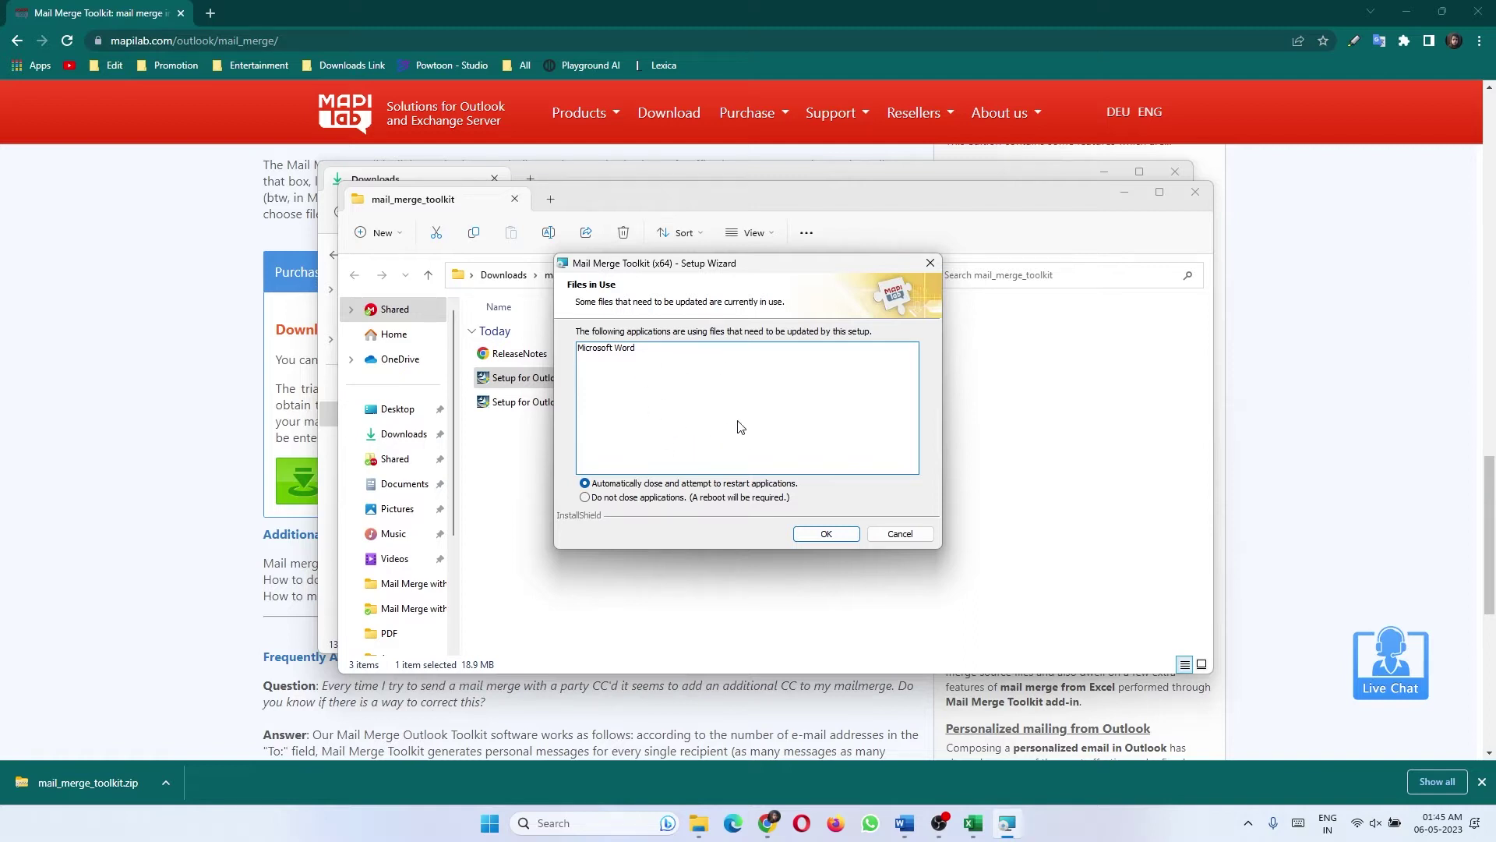
Close Word so setup can update files, then finish the wizard
left_click(904, 823)
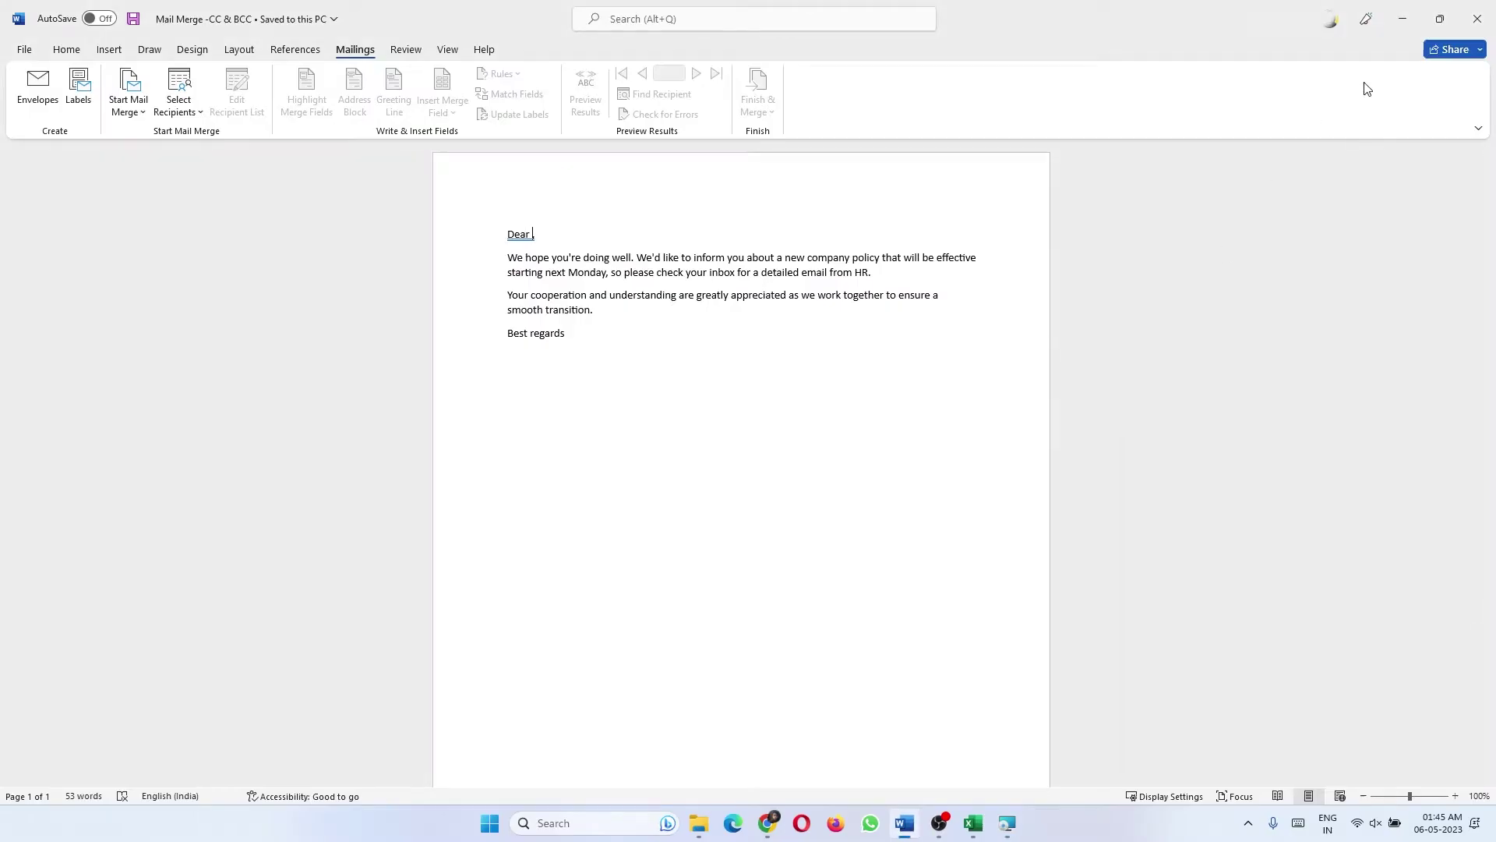
left_click(1473, 20)
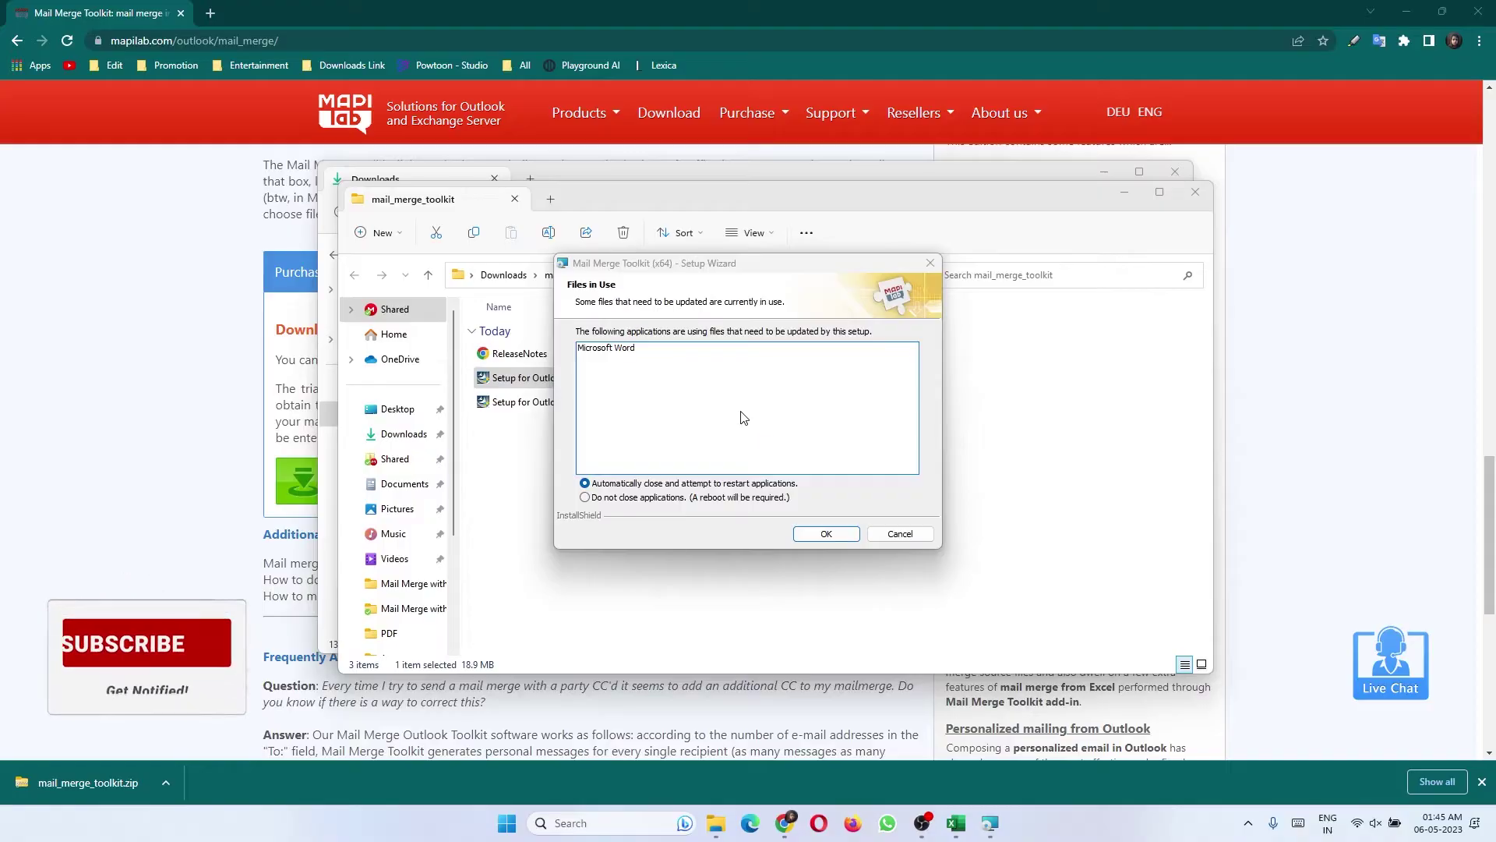
left_click(824, 536)
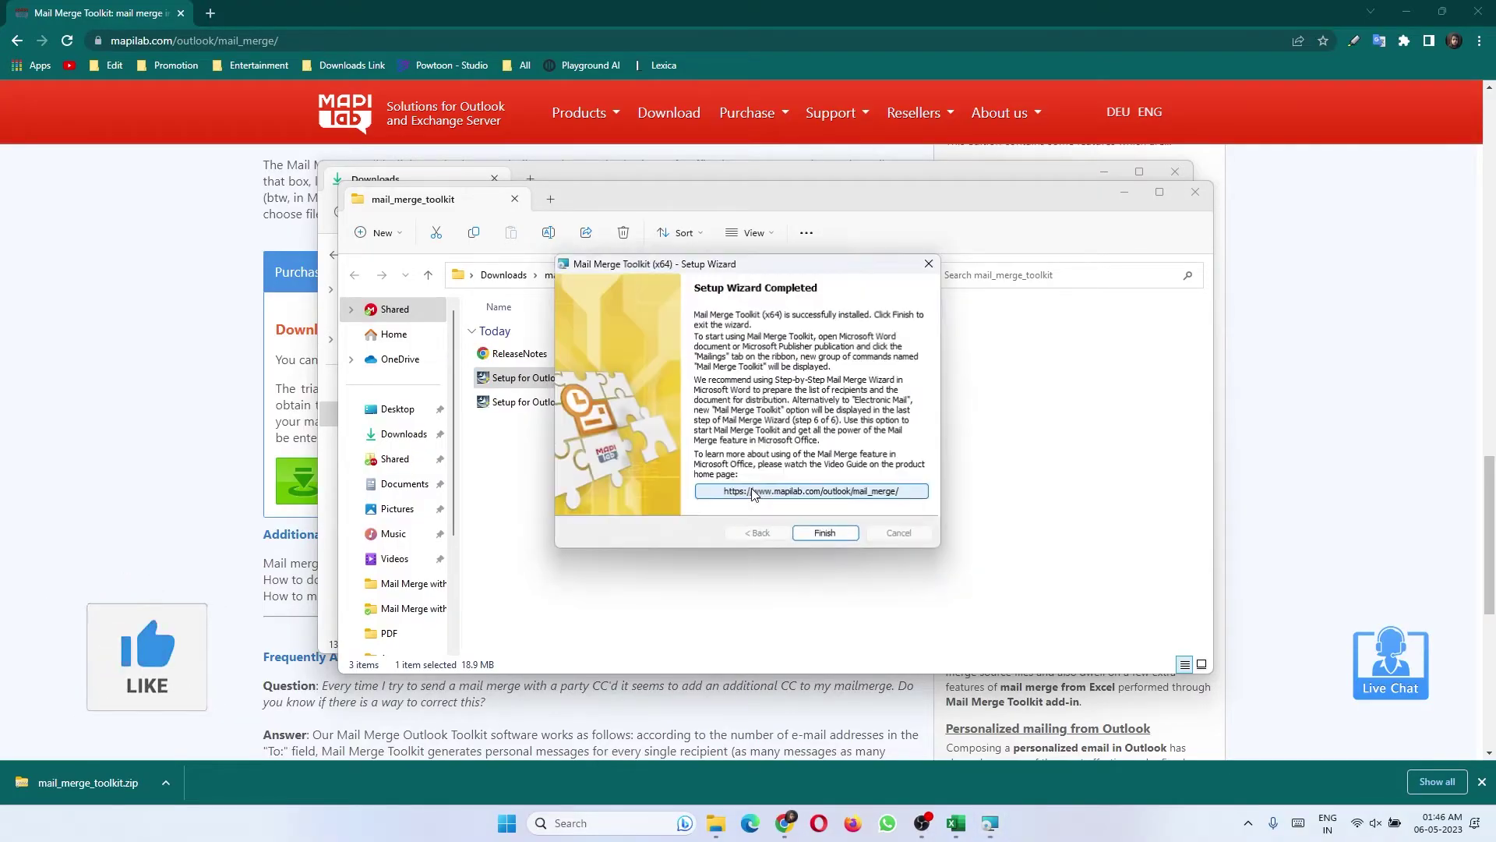
left_click(825, 535)
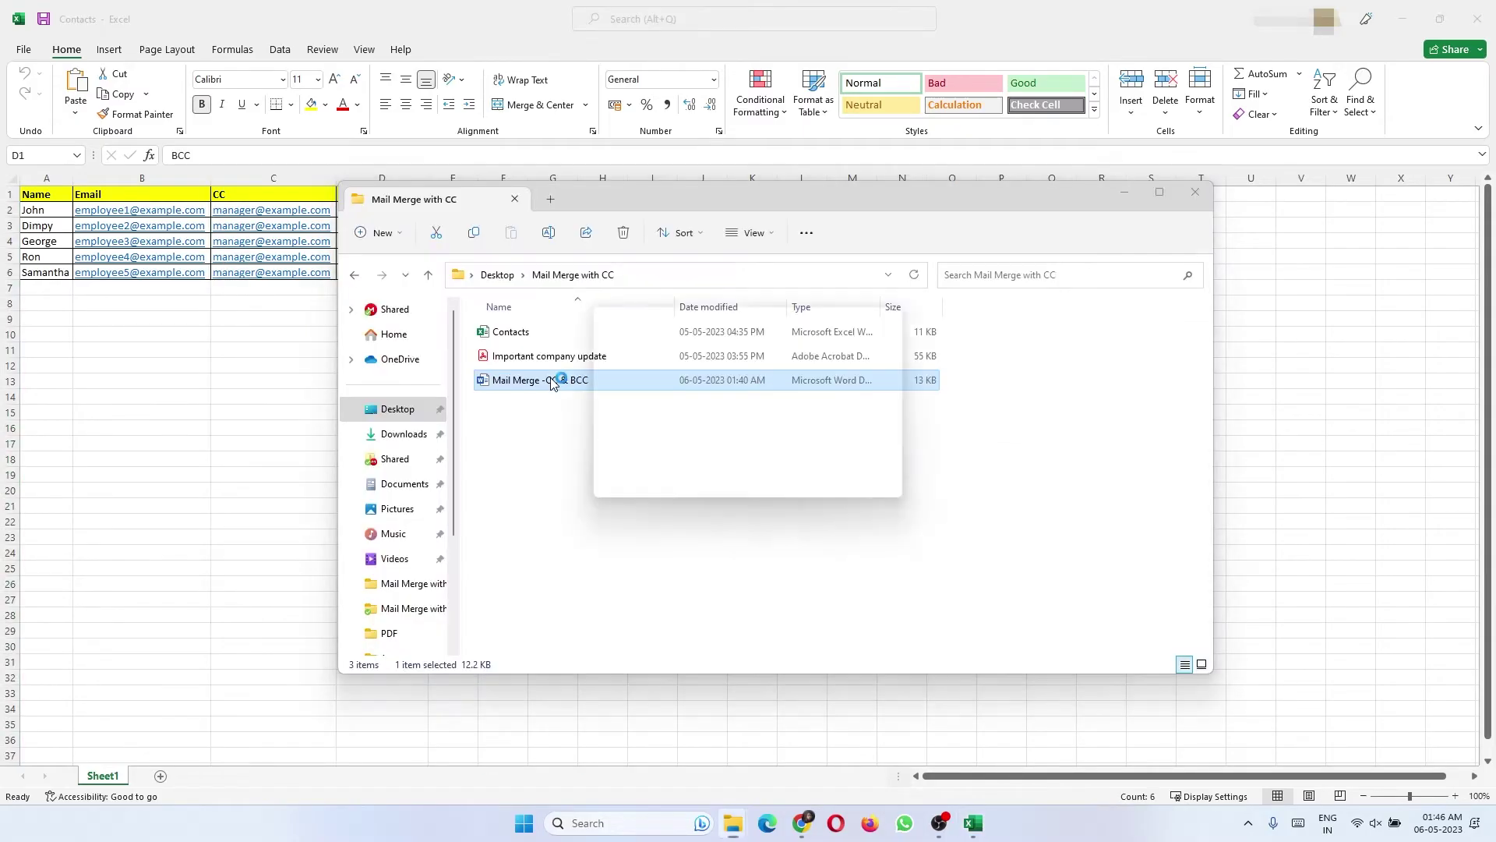
Open the 'Mail Merge -CC & BCC' Word document from File Explorer
double_click(551, 381)
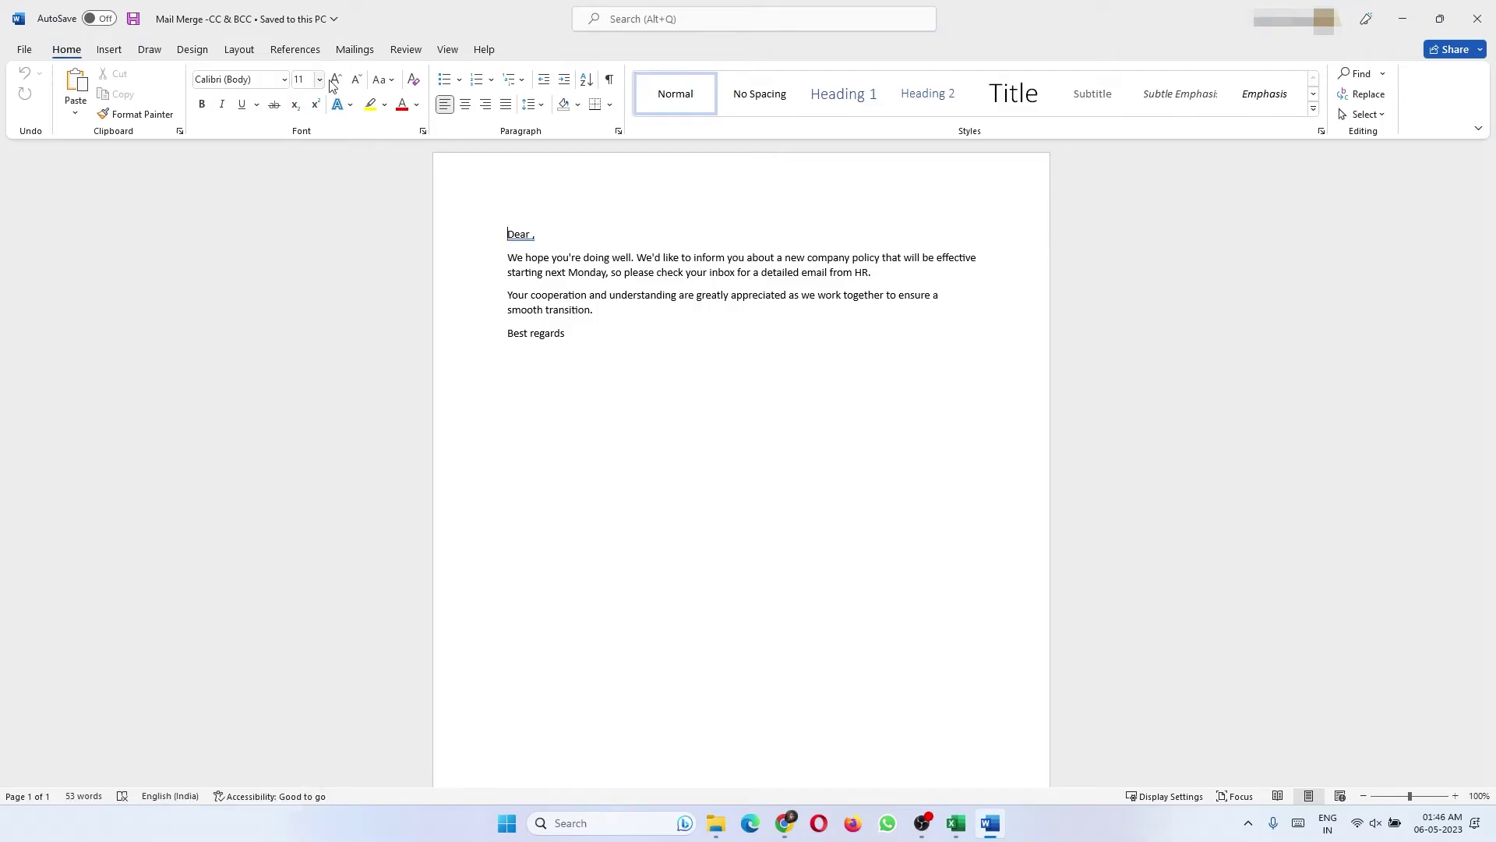
Use Sheet1$ of the Contacts workbook in the Mail Merge with CC folder as recipients
left_click(353, 50)
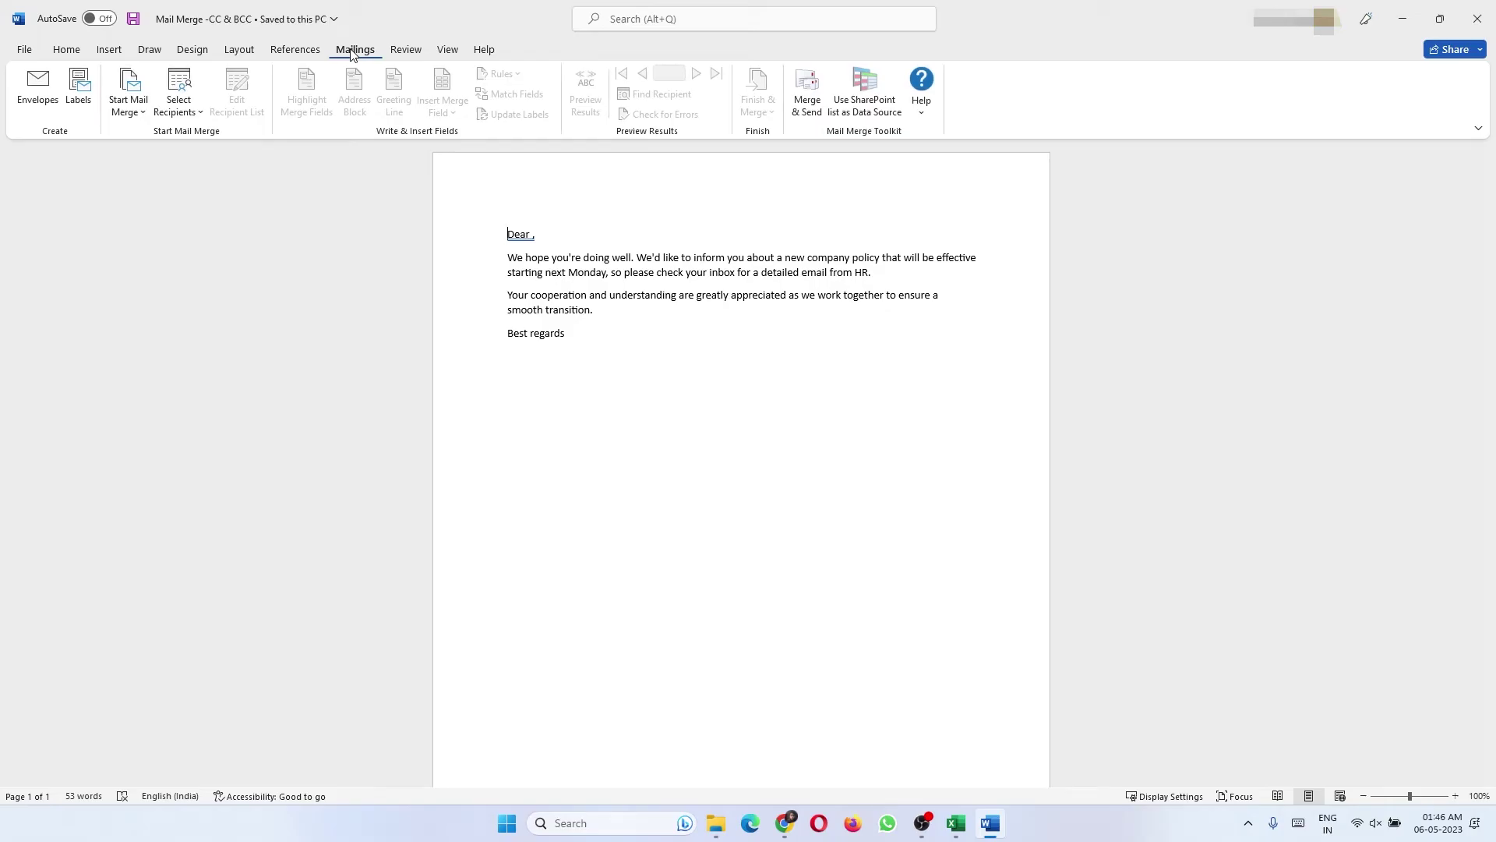
left_click(187, 113)
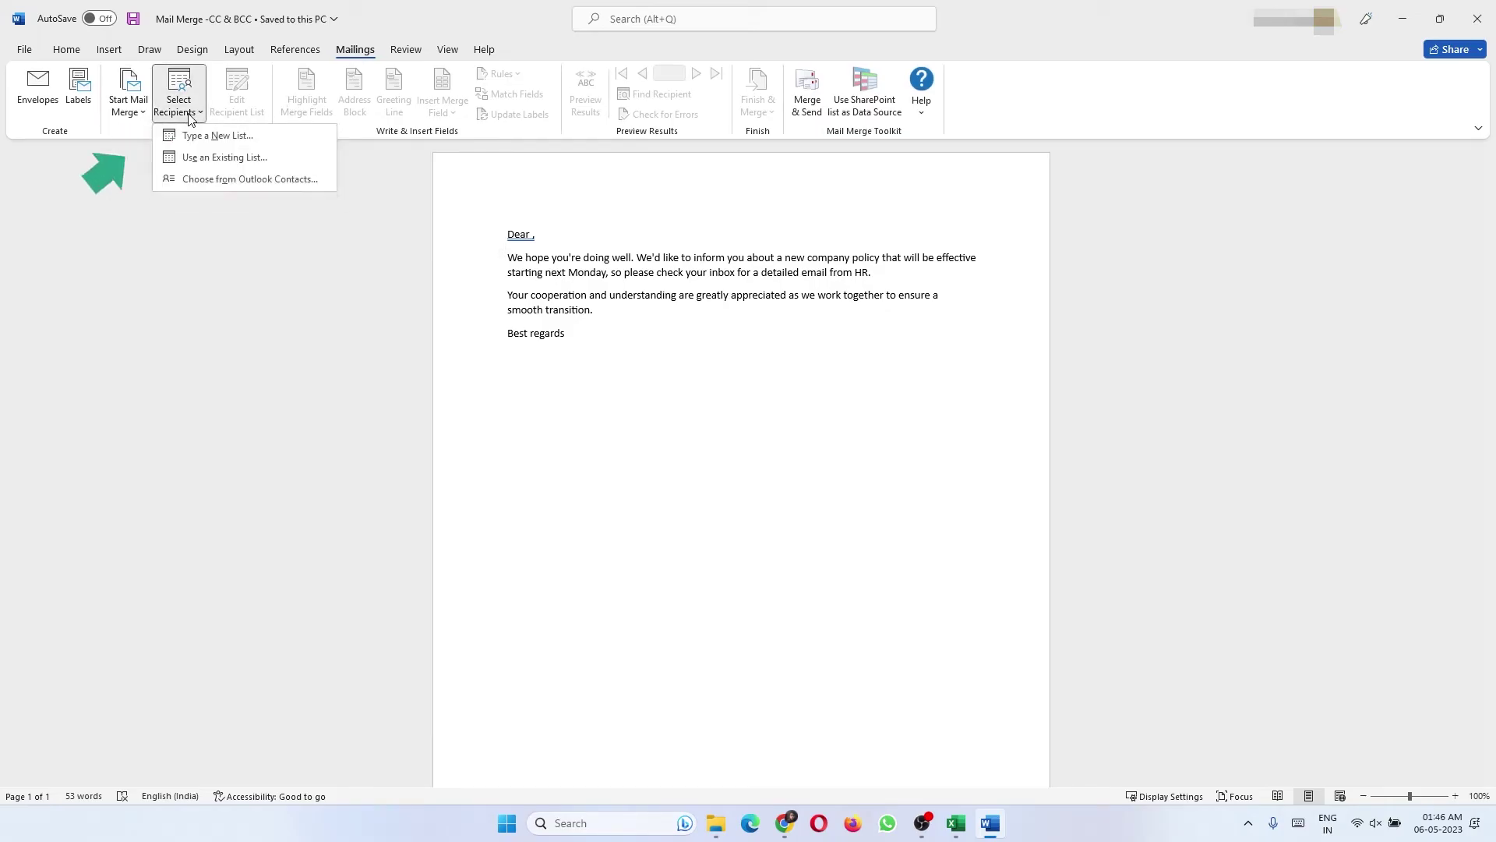
left_click(208, 156)
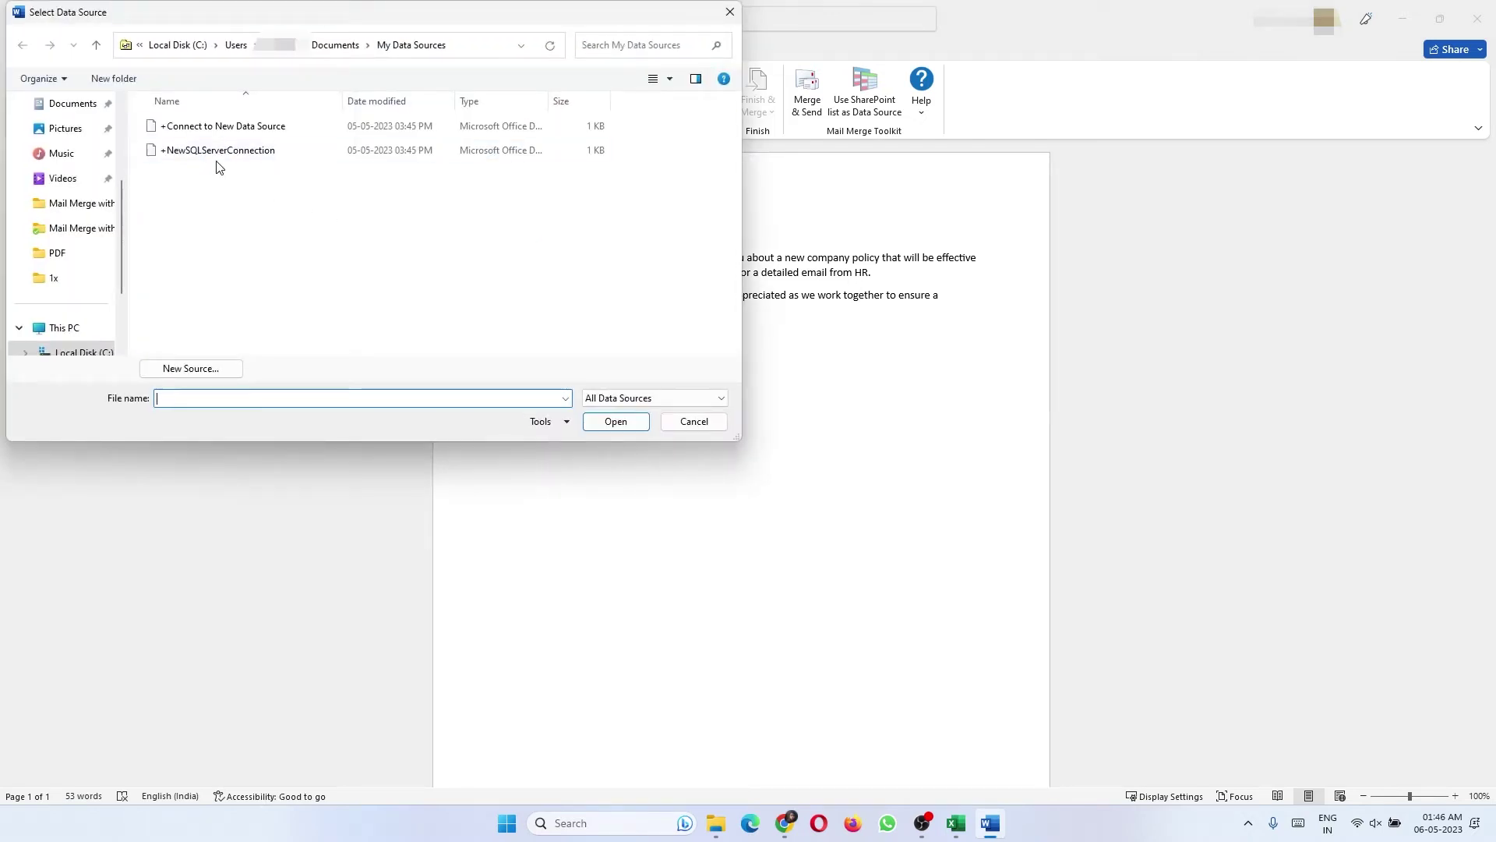
left_click(80, 205)
left_click(179, 127)
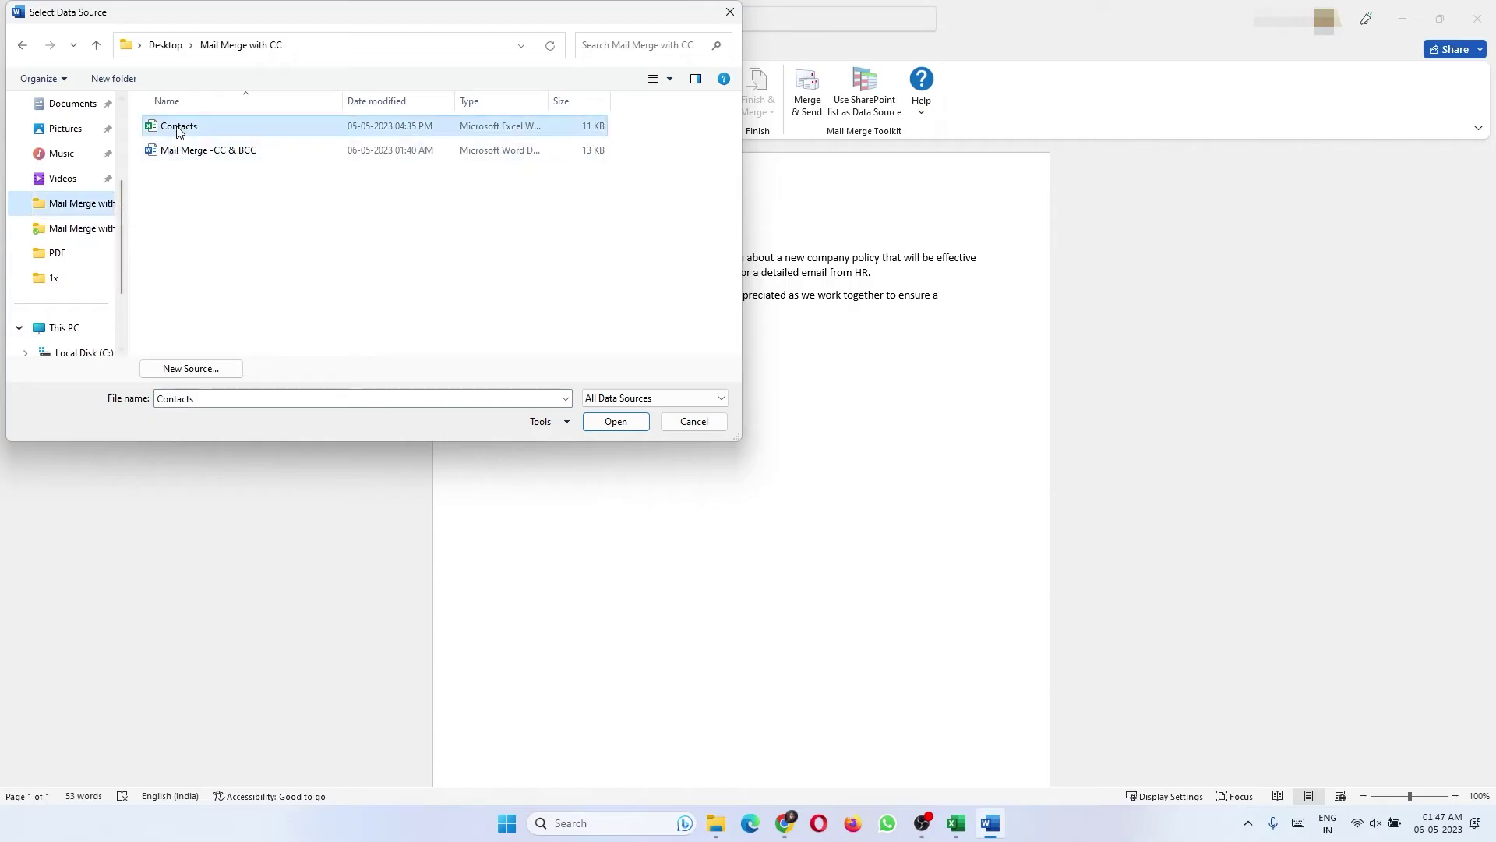
left_click(615, 421)
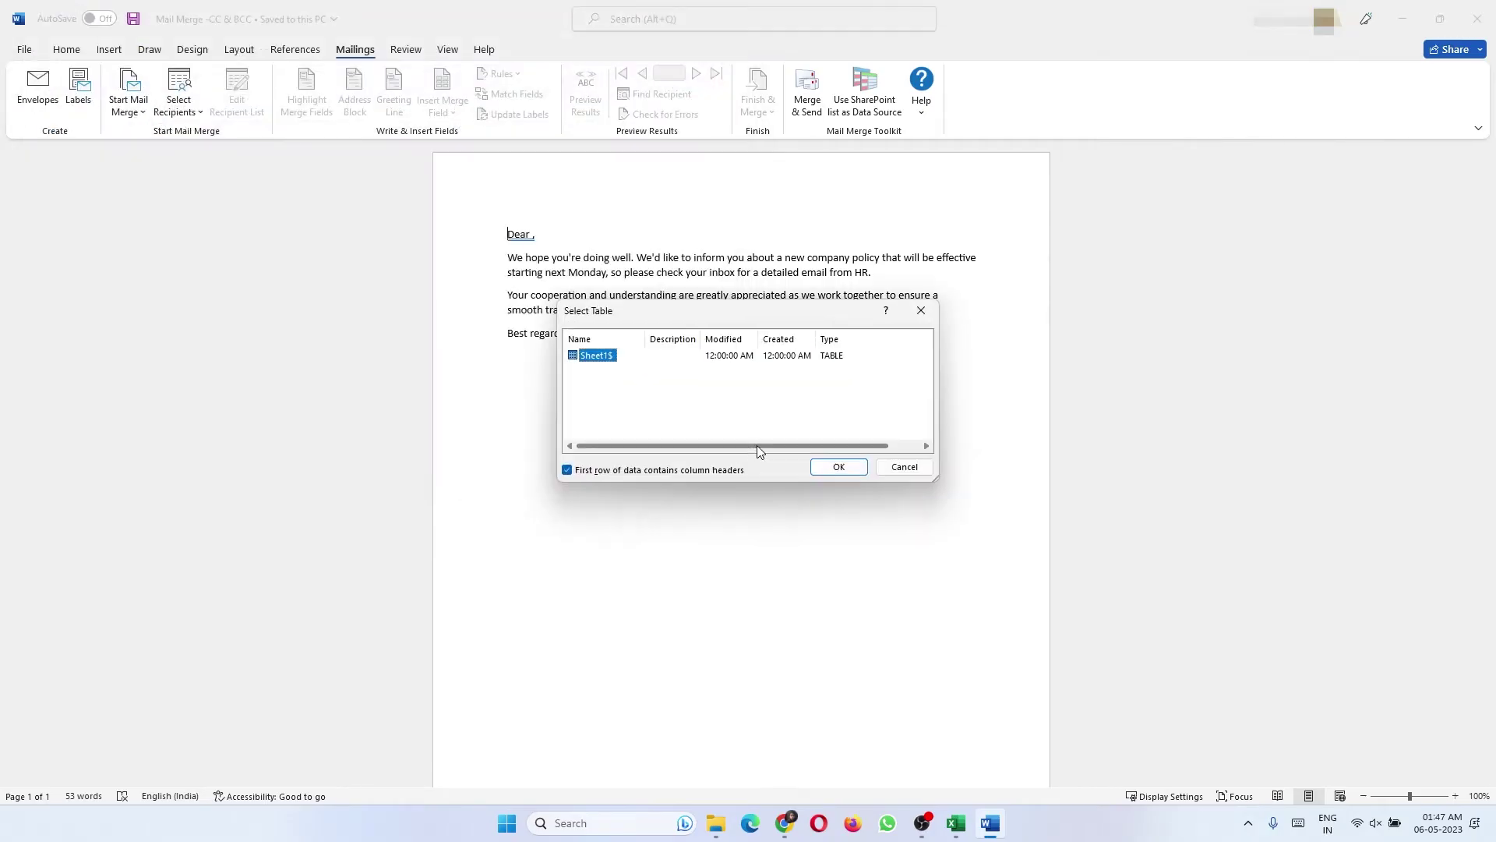
left_click(833, 467)
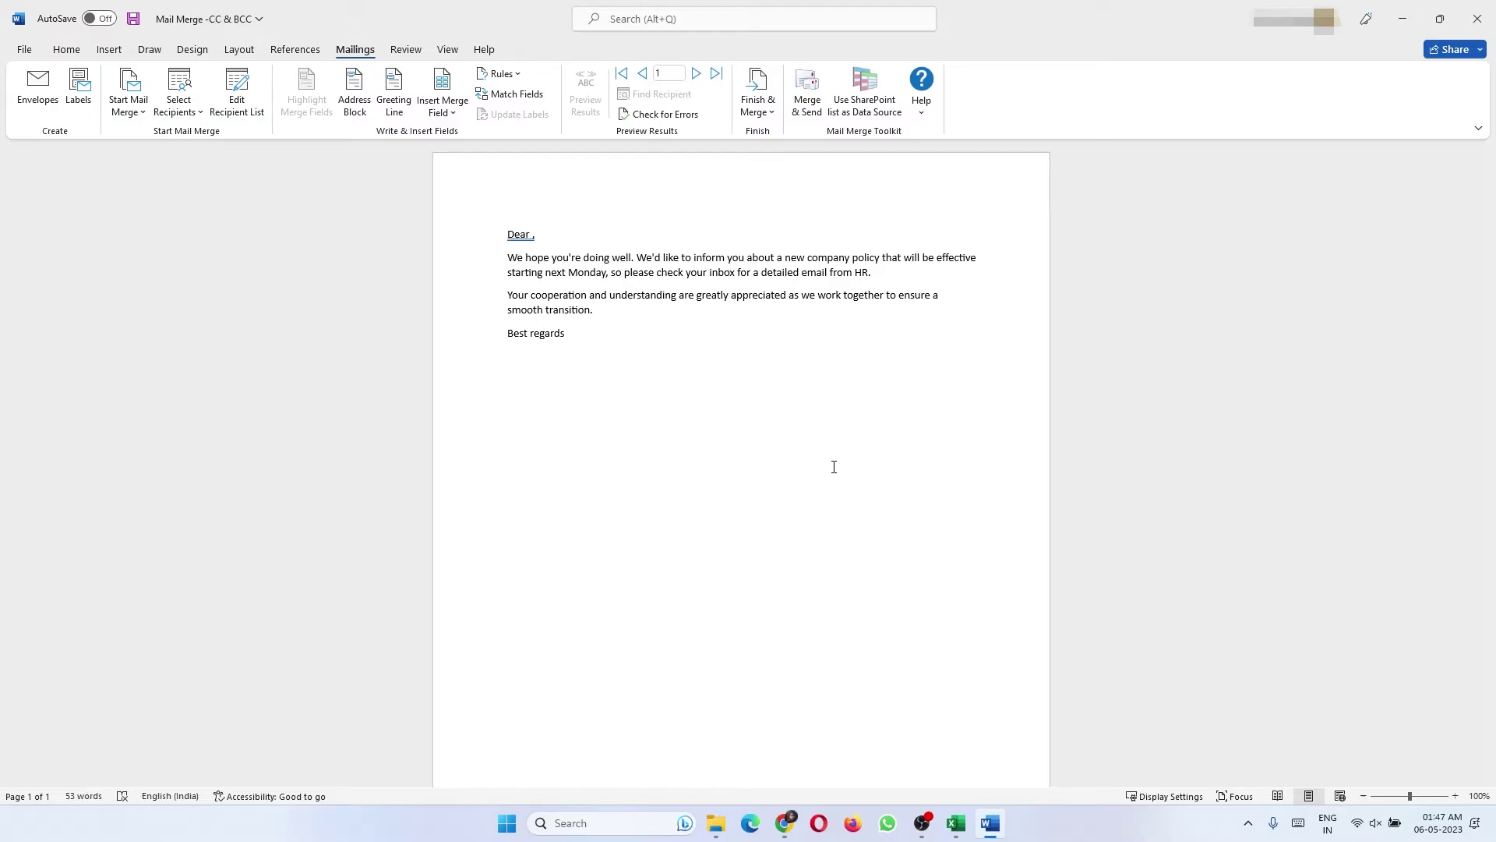
Insert the Name merge field after 'Dear' and launch the toolkit's Merge & Send
left_click(531, 234)
left_click(442, 109)
left_click(449, 134)
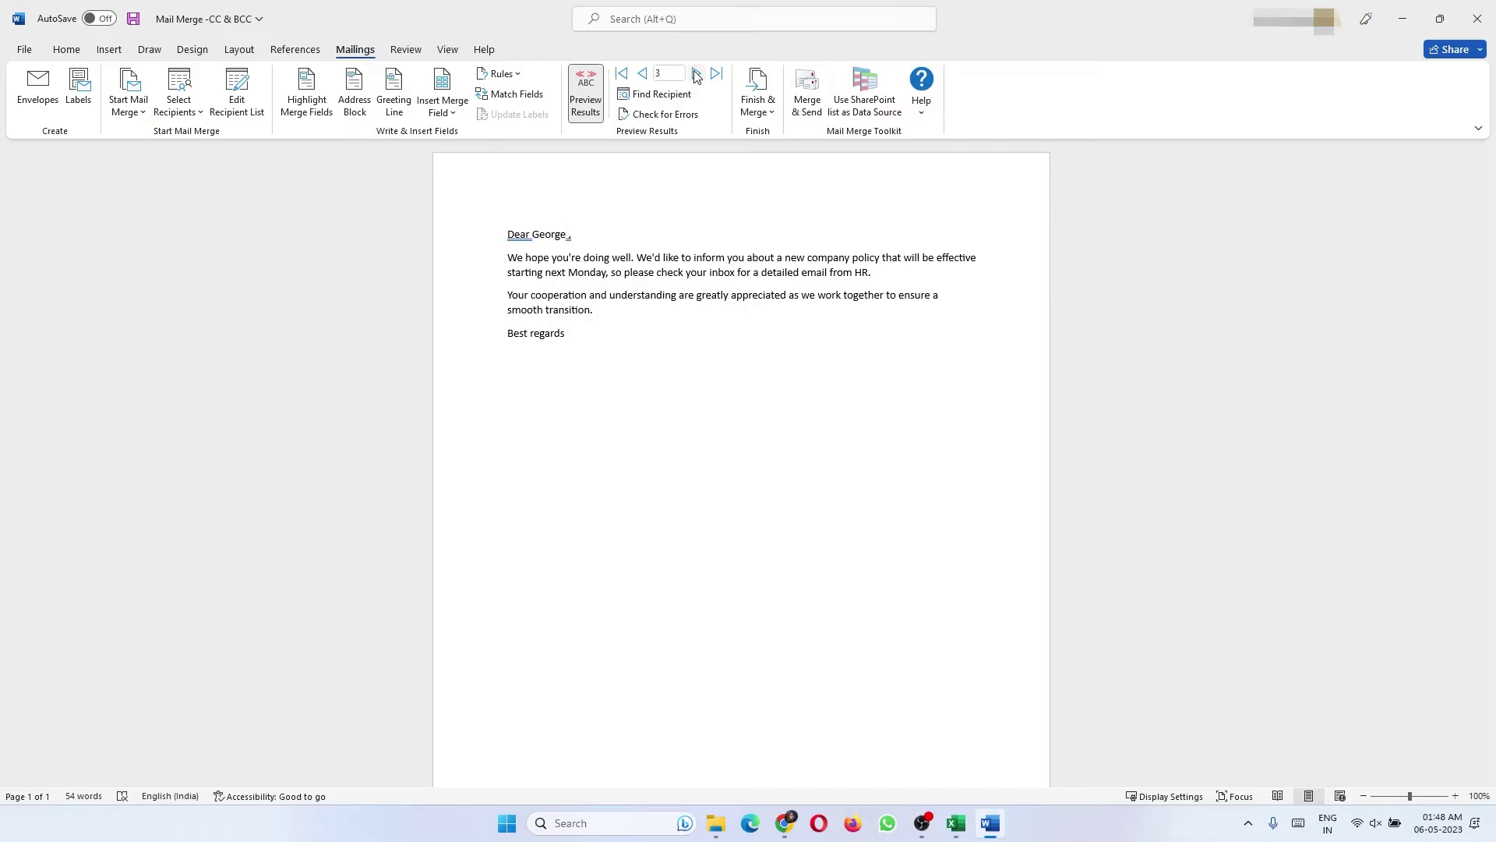
left_click(803, 97)
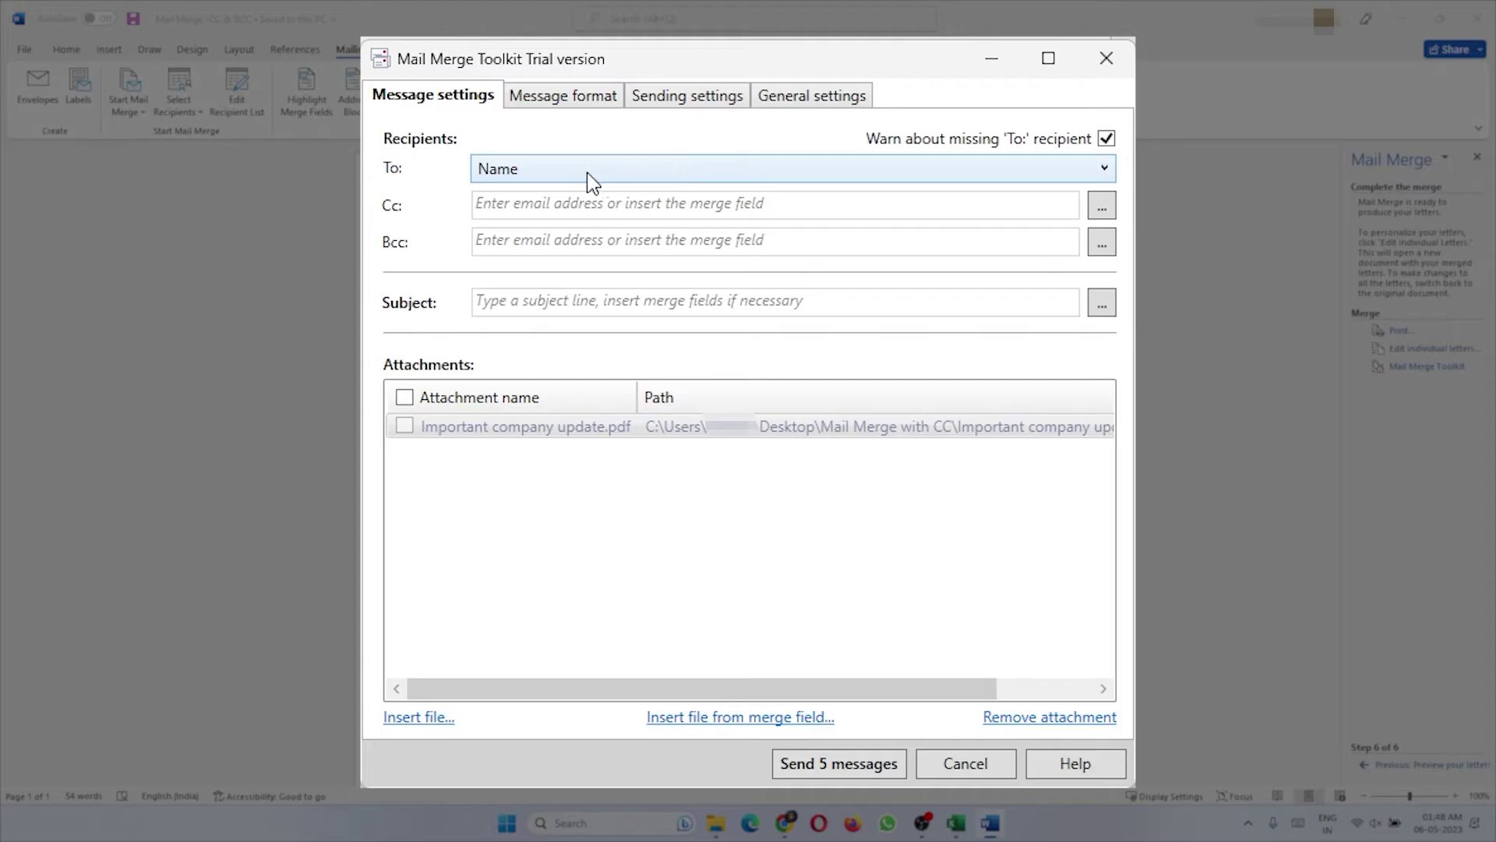
Address the emails to the Email field, with Cc from the CC field and Bcc from BCC
left_click(504, 167)
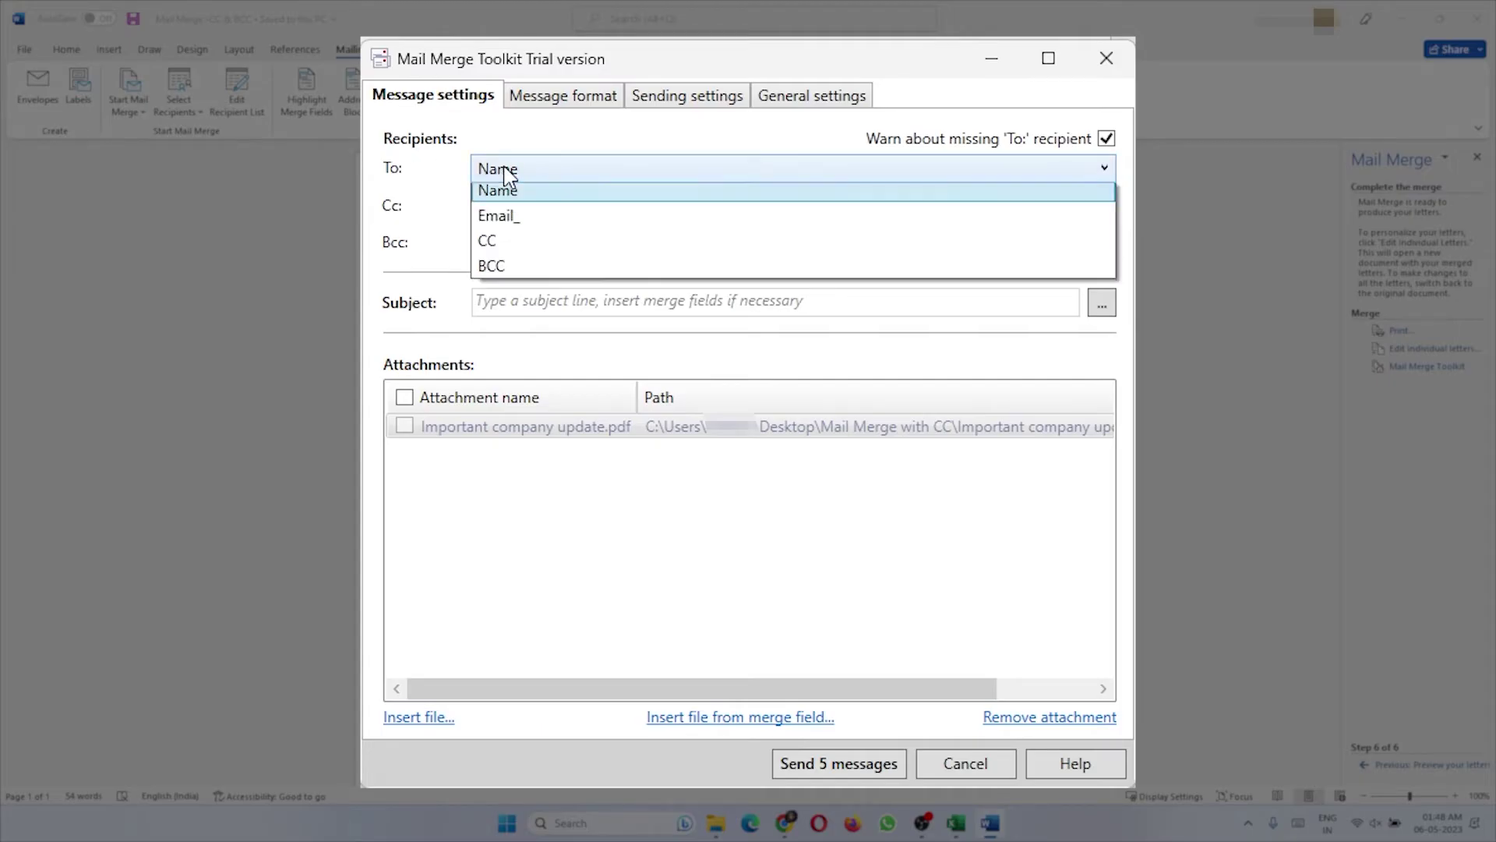
left_click(519, 226)
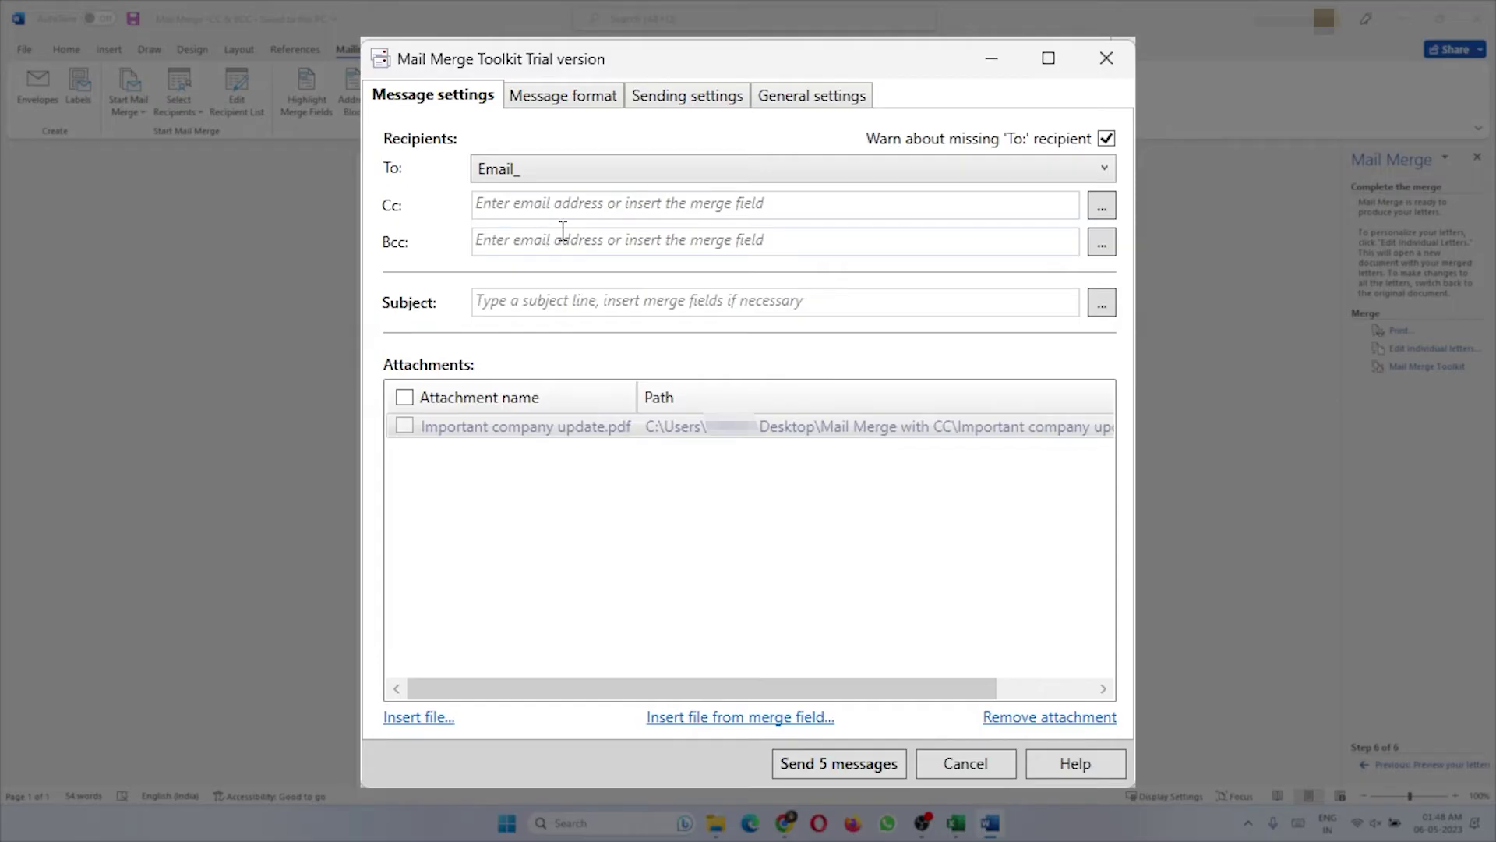
left_click(1102, 205)
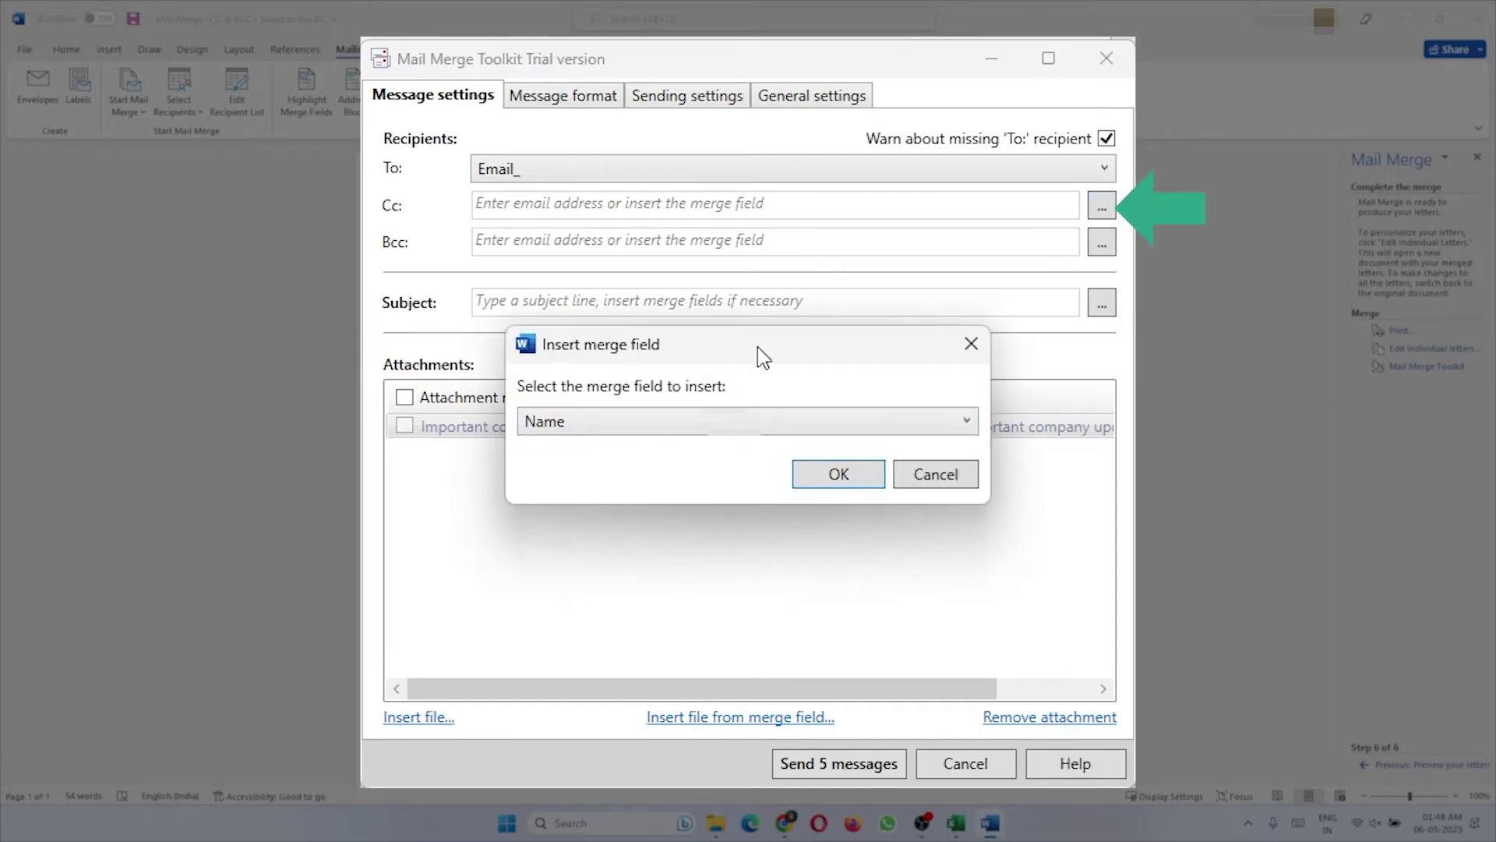
left_click(722, 421)
left_click(725, 501)
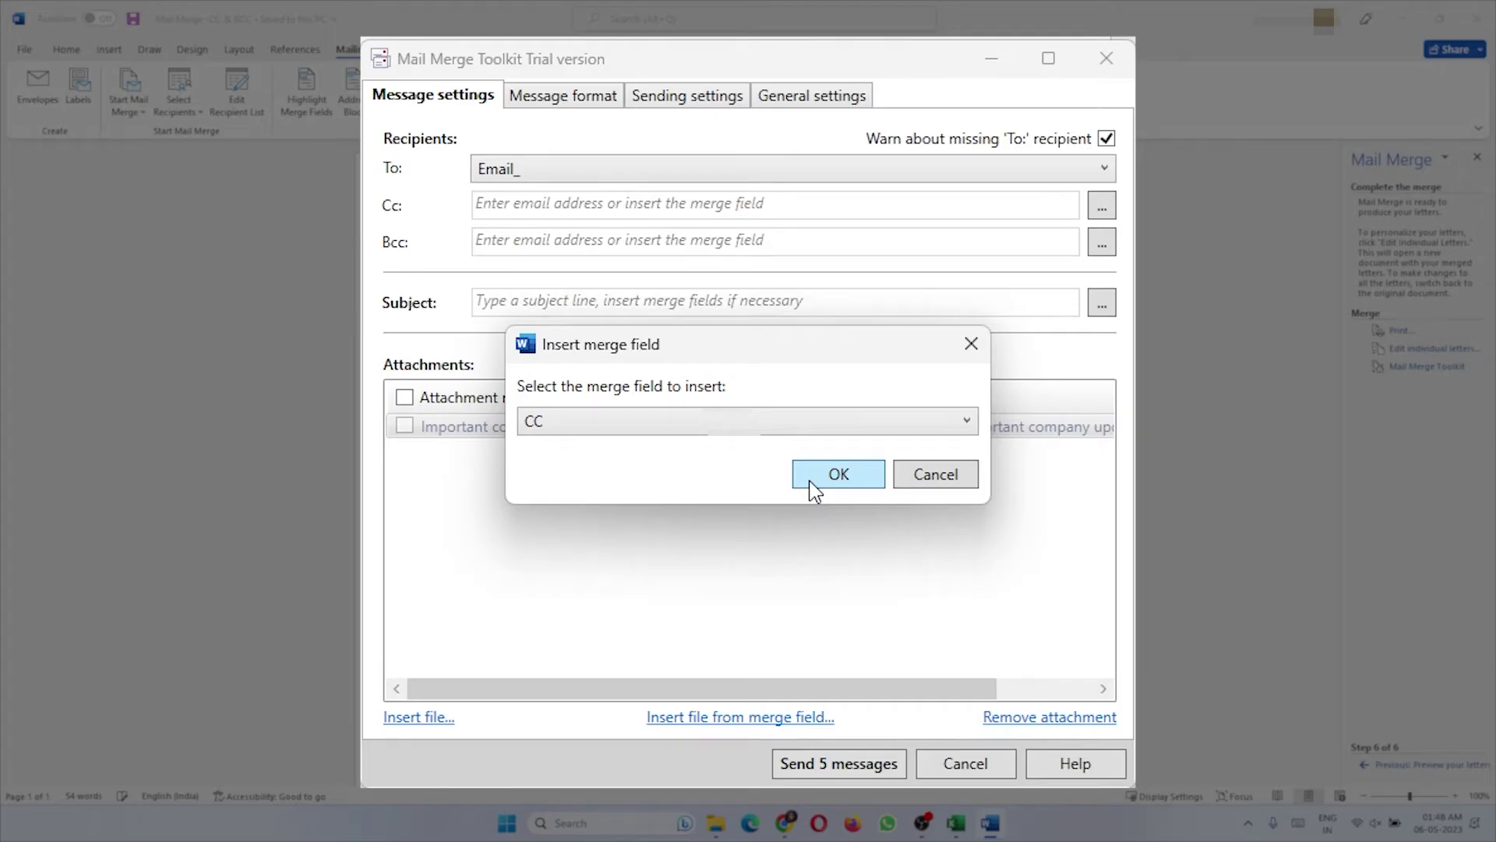
left_click(838, 474)
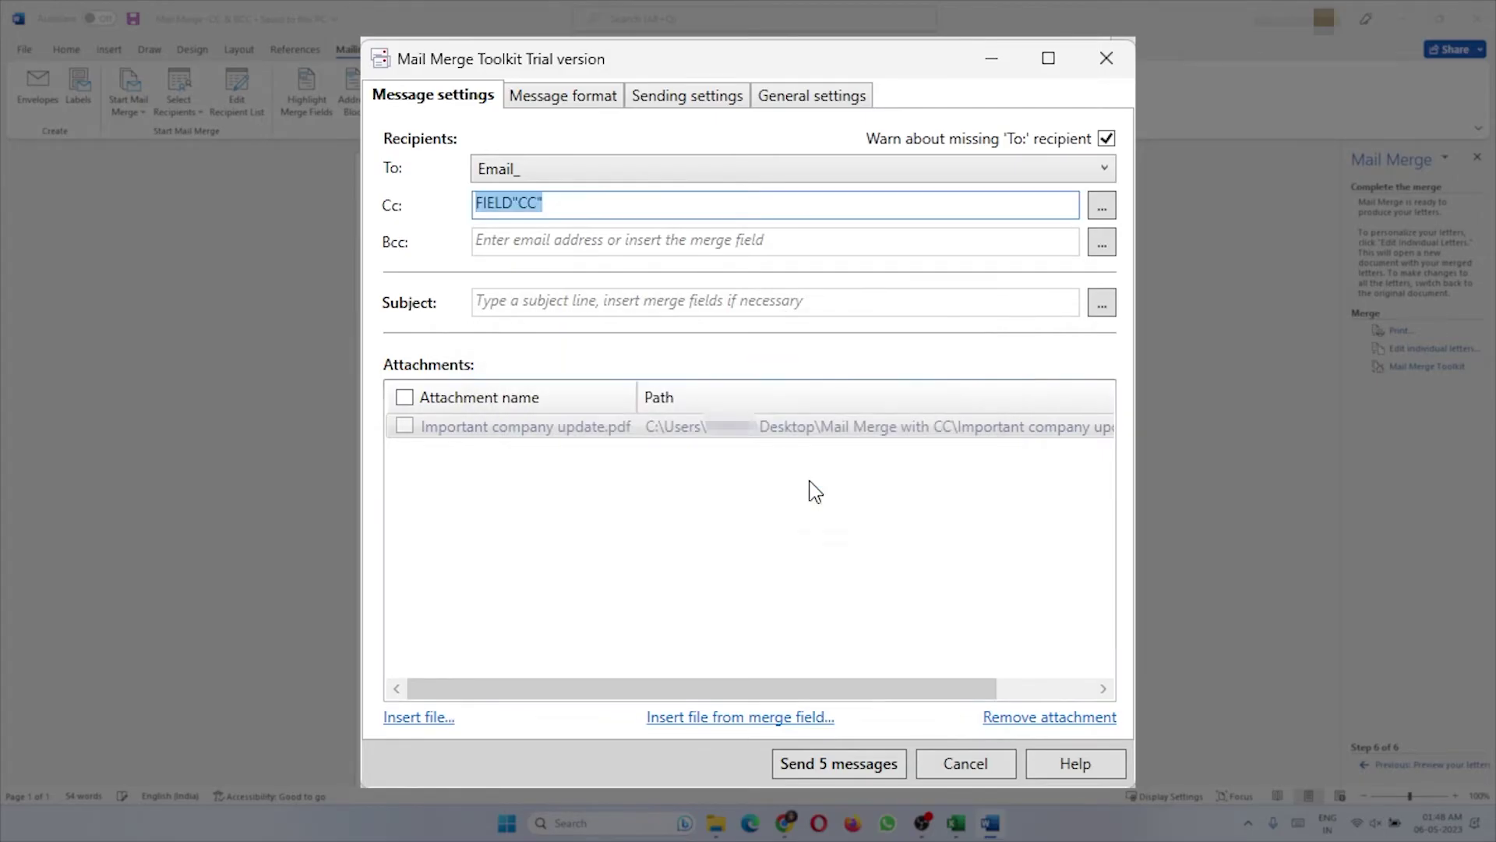
left_click(1100, 240)
left_click(685, 421)
left_click(594, 524)
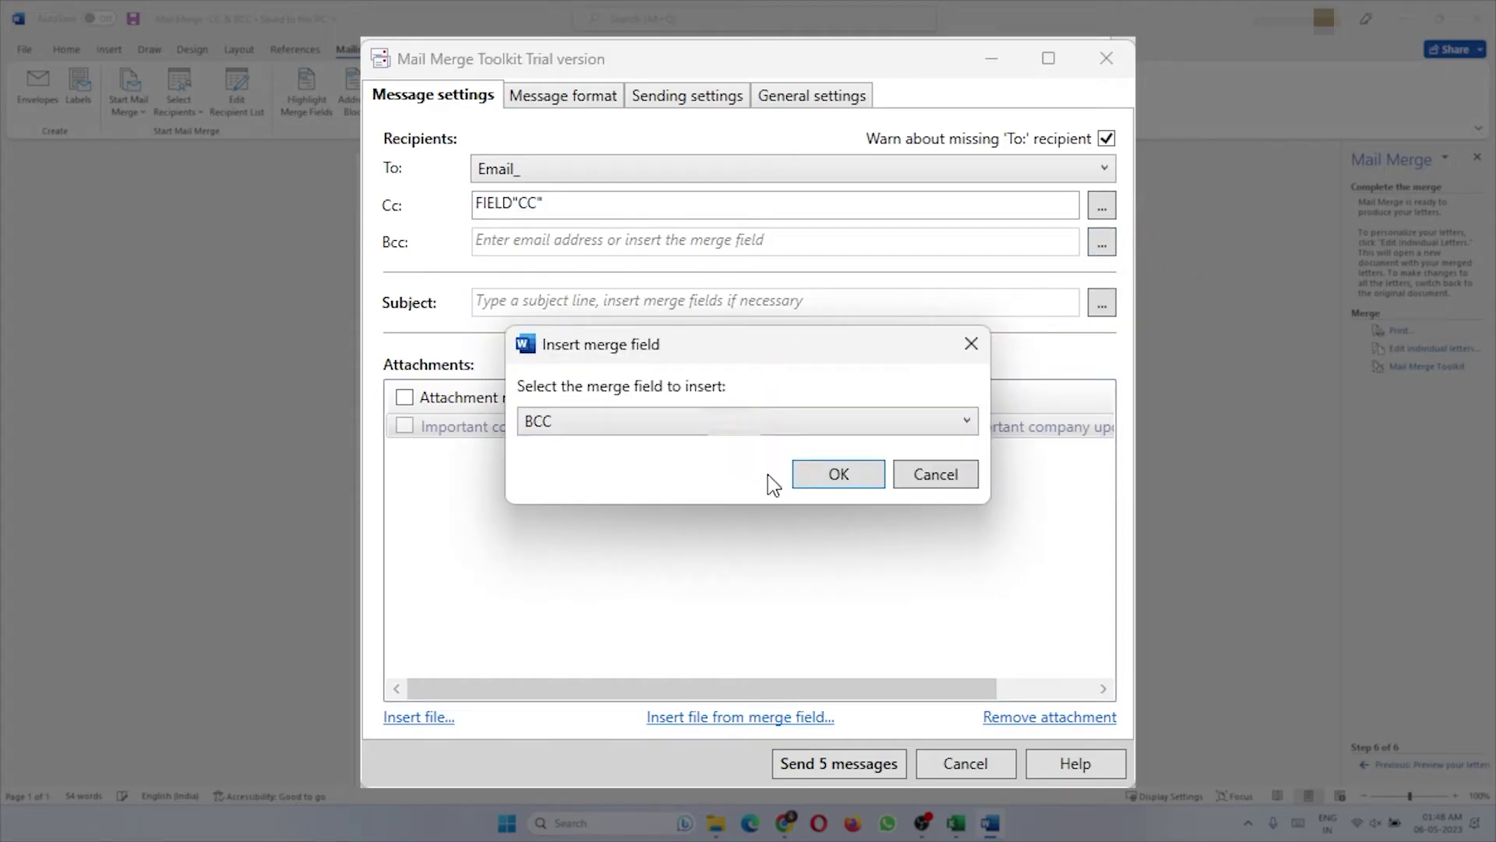
left_click(836, 474)
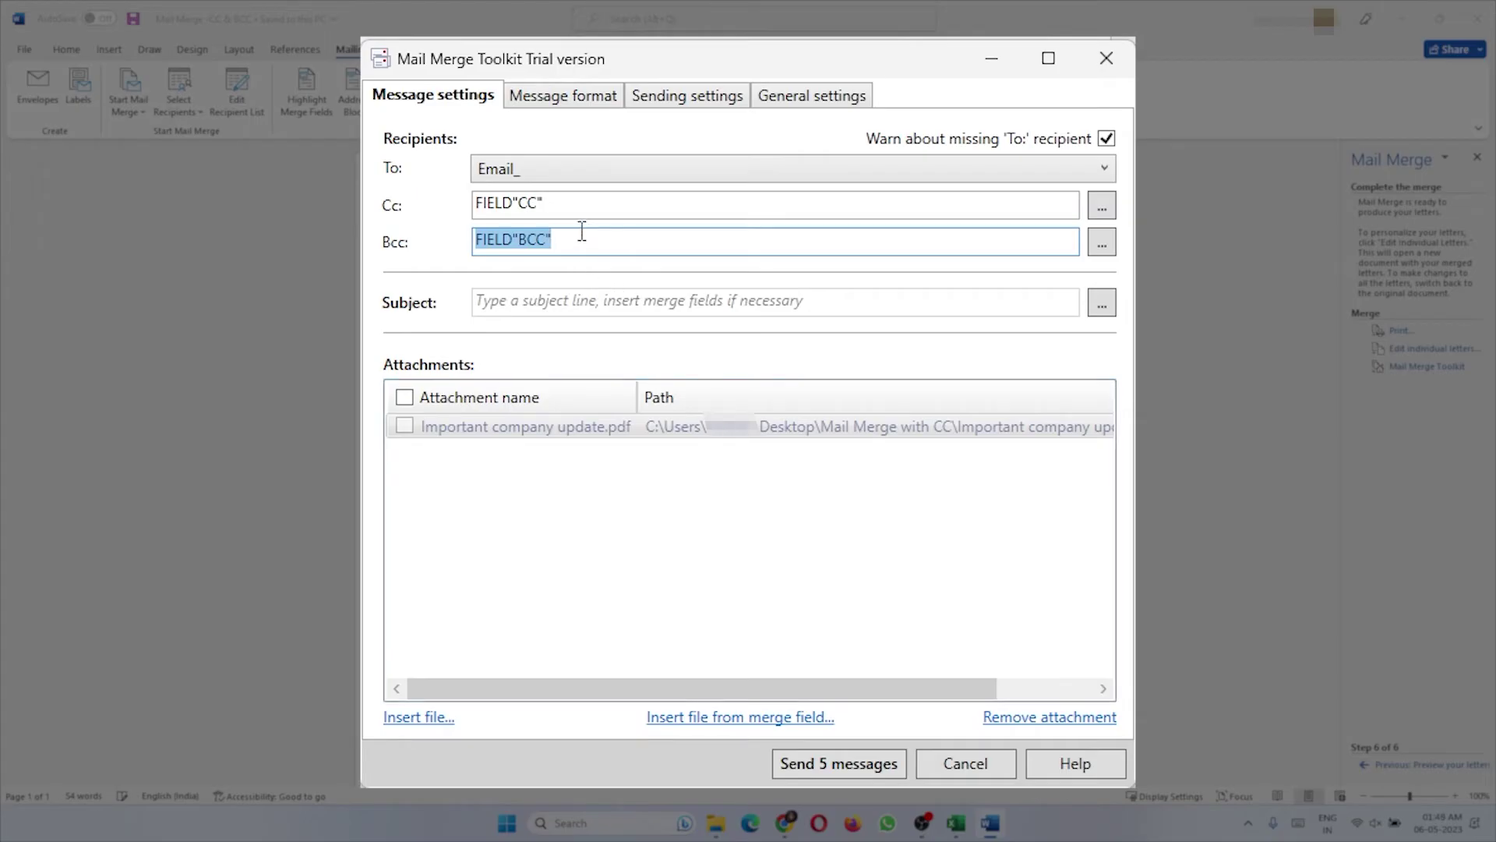
left_click(501, 300)
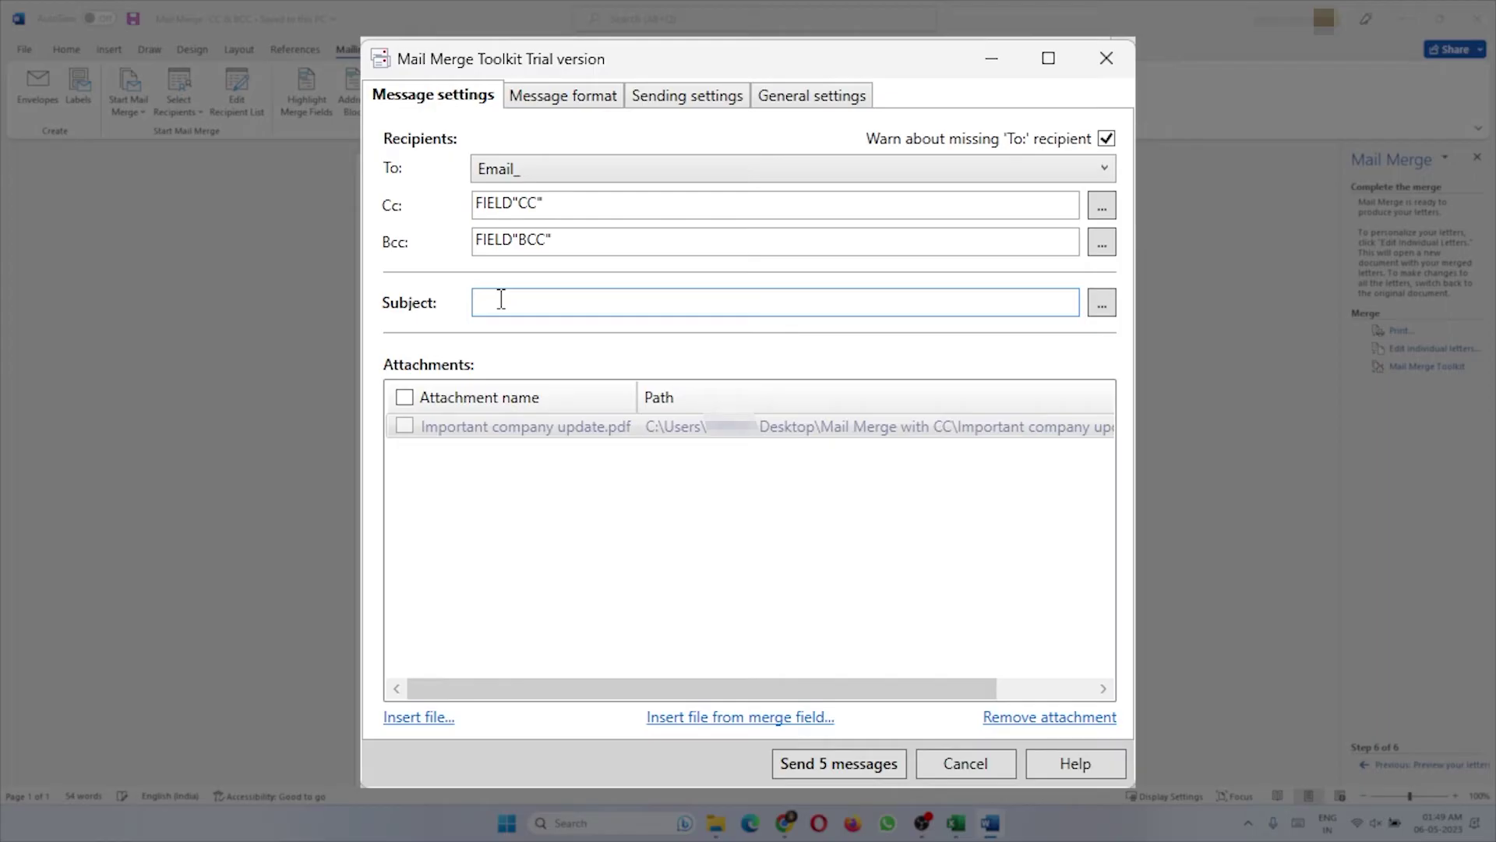
Enter the subject 'Important company update' and review the Contacts sheet's CC and BCC columns
type("Important company update")
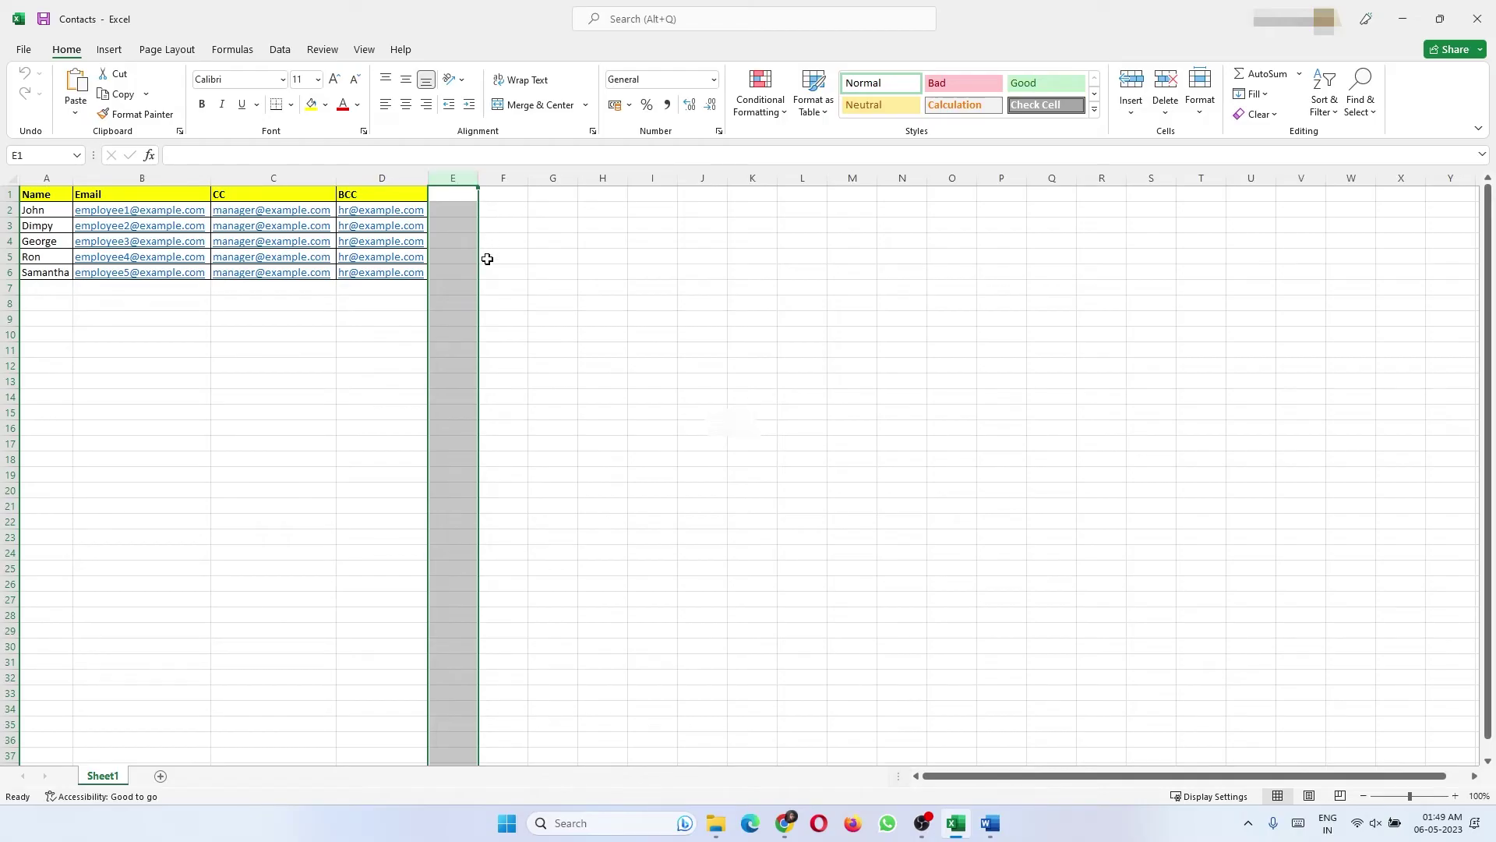
left_click(458, 209)
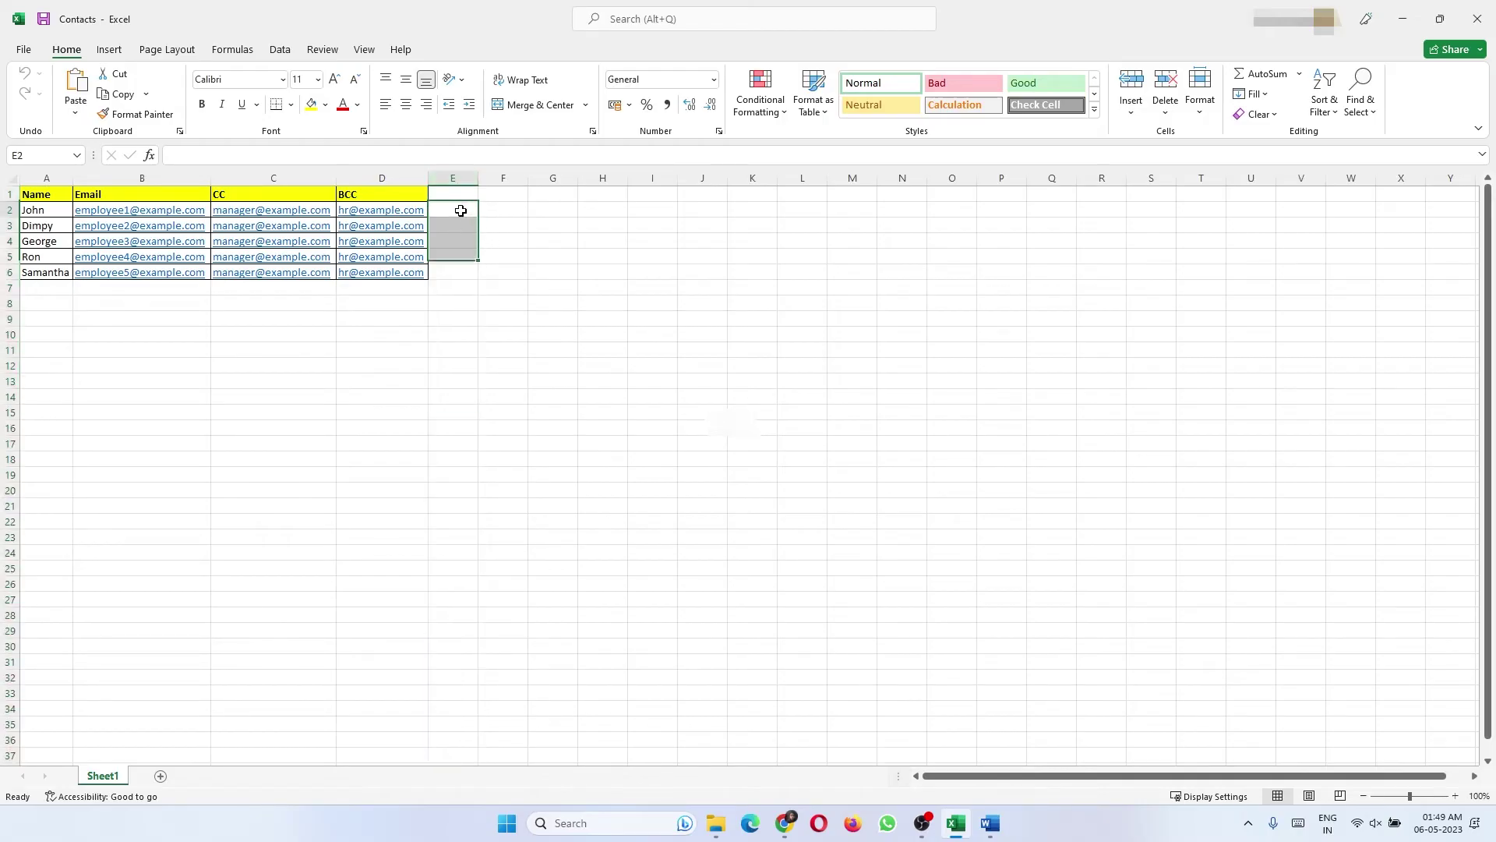
left_click(996, 833)
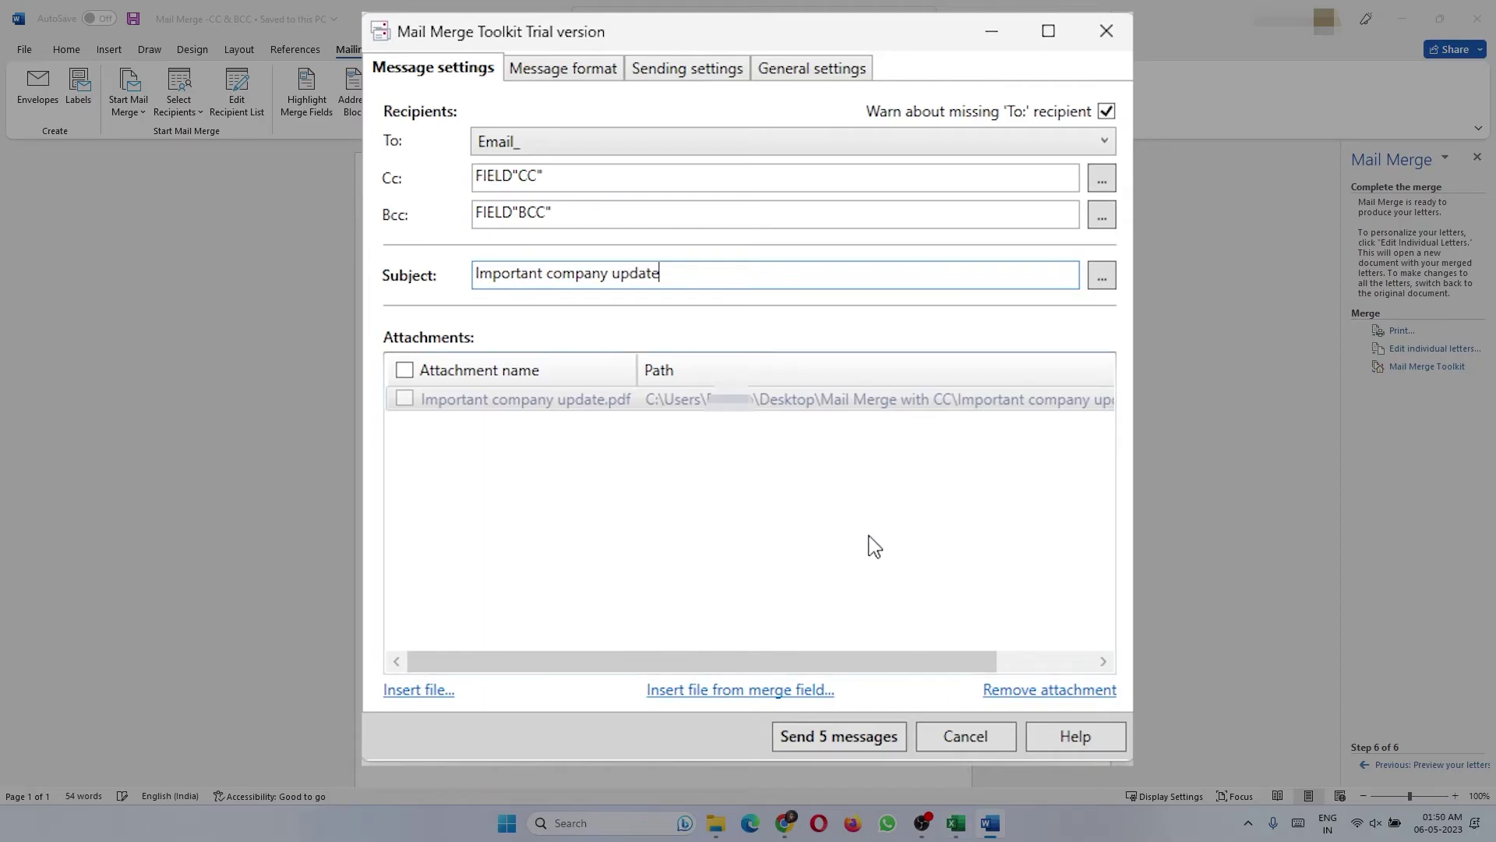
Attach 'Important company update.pdf' to the merge emails
left_click(419, 692)
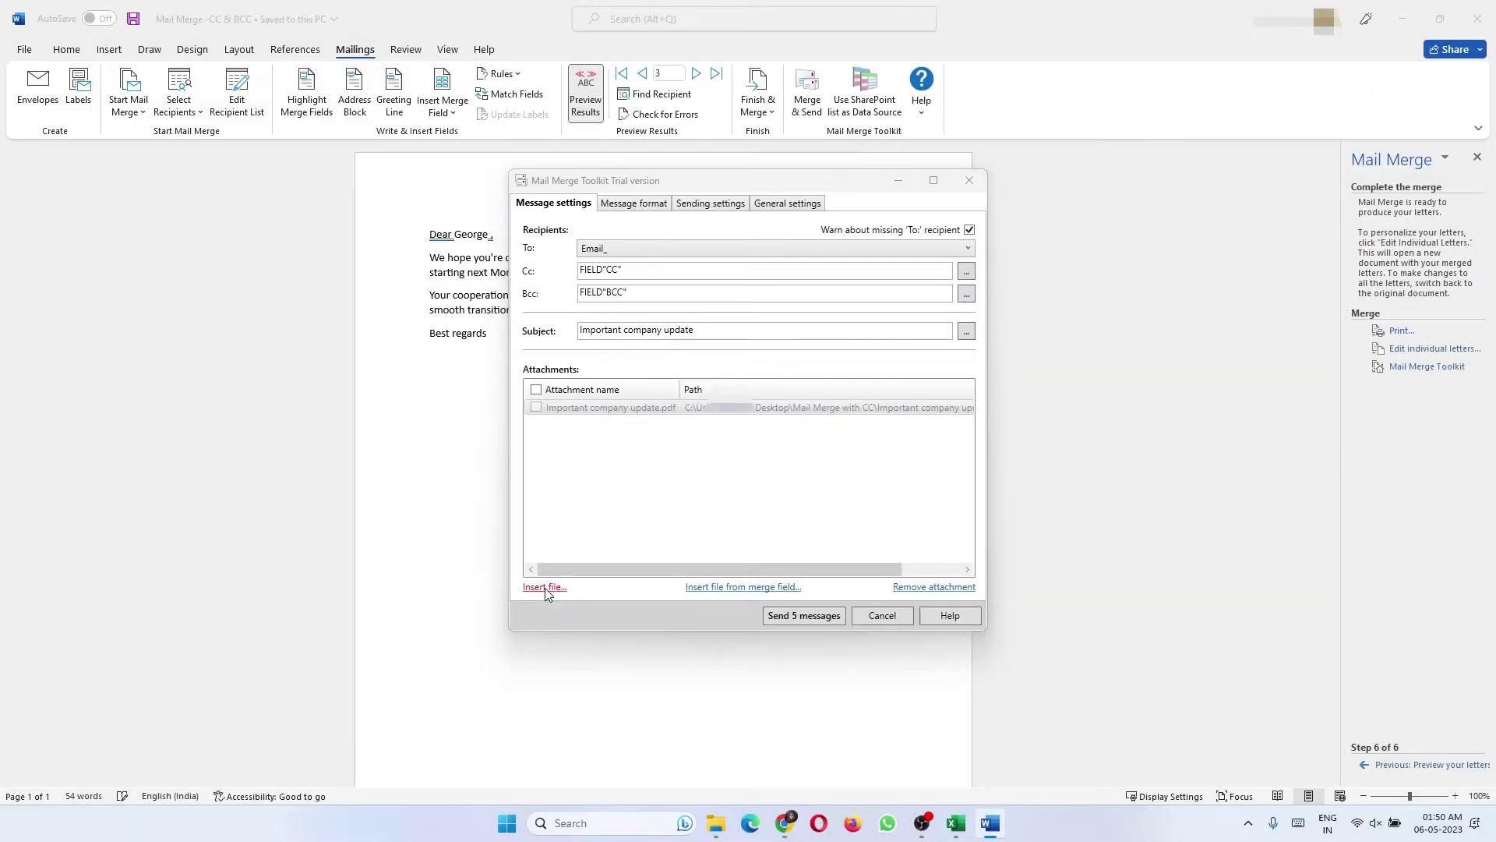
left_click(545, 587)
left_click(727, 343)
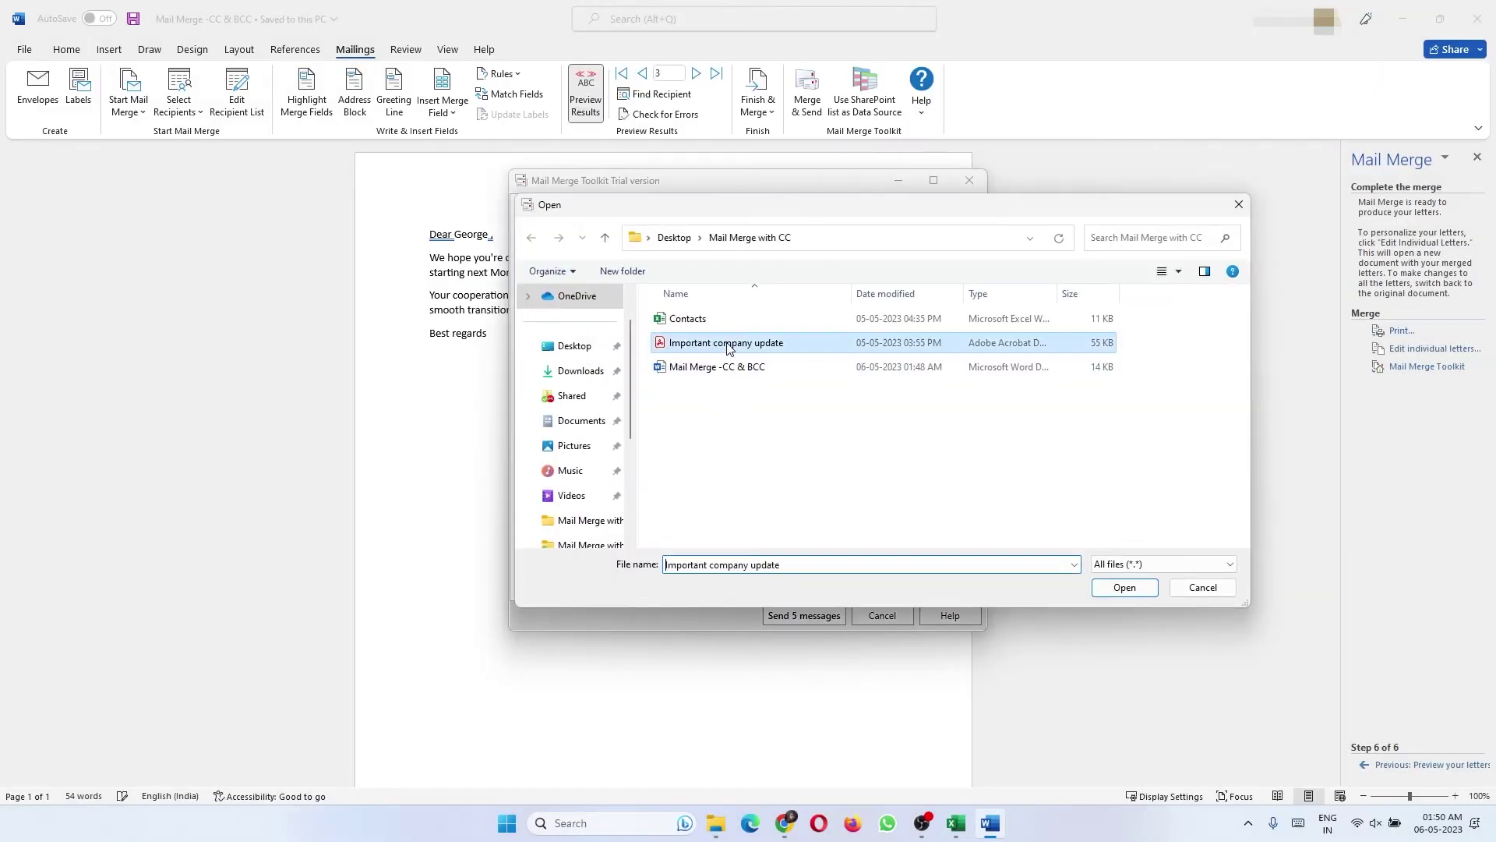
left_click(1125, 587)
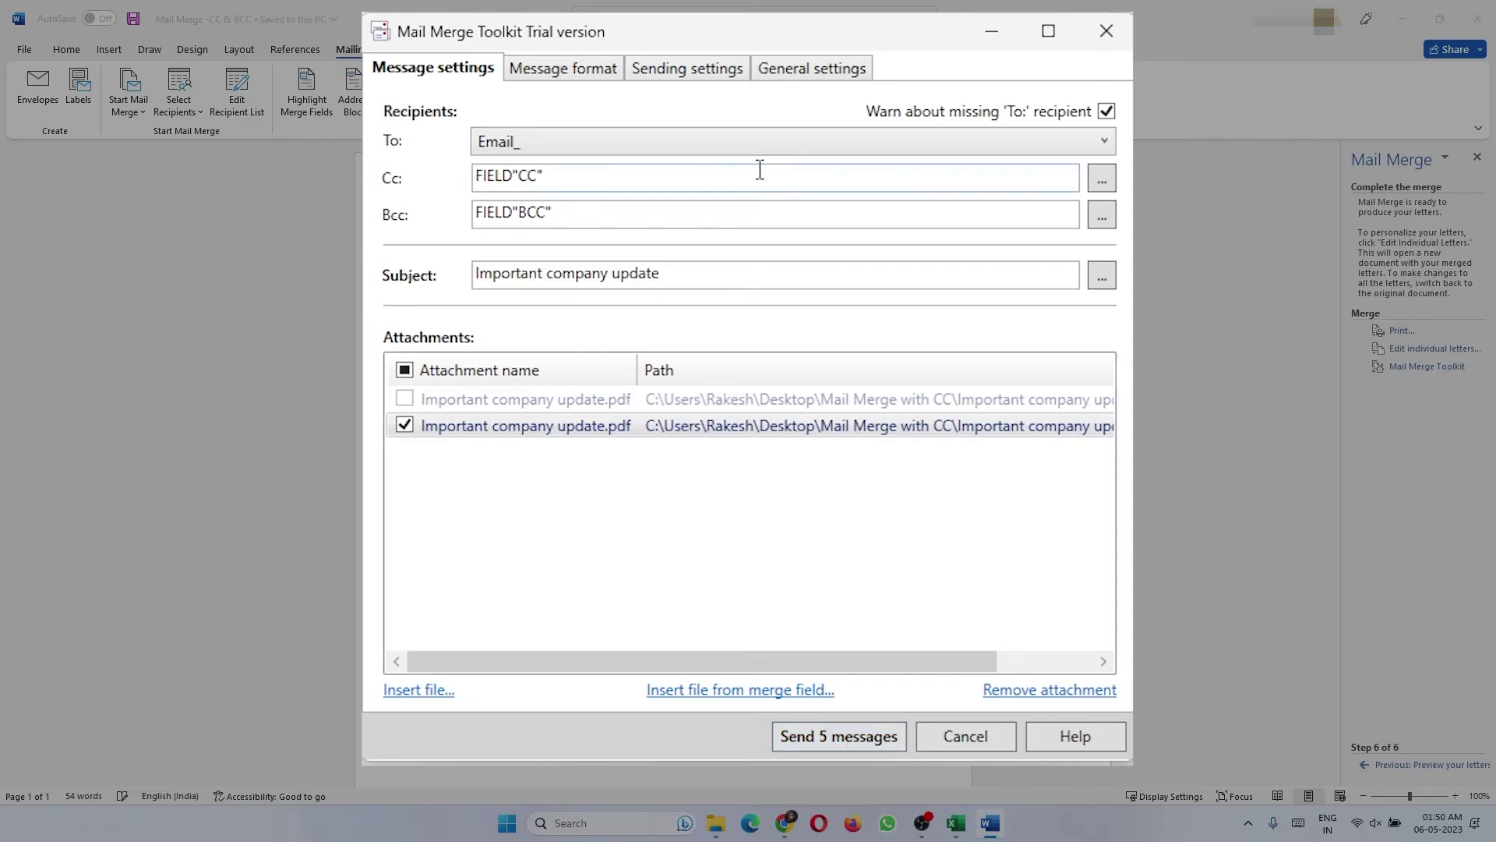
Set delivery options to start sending immediately and send the 5 messages
left_click(712, 70)
left_click(400, 340)
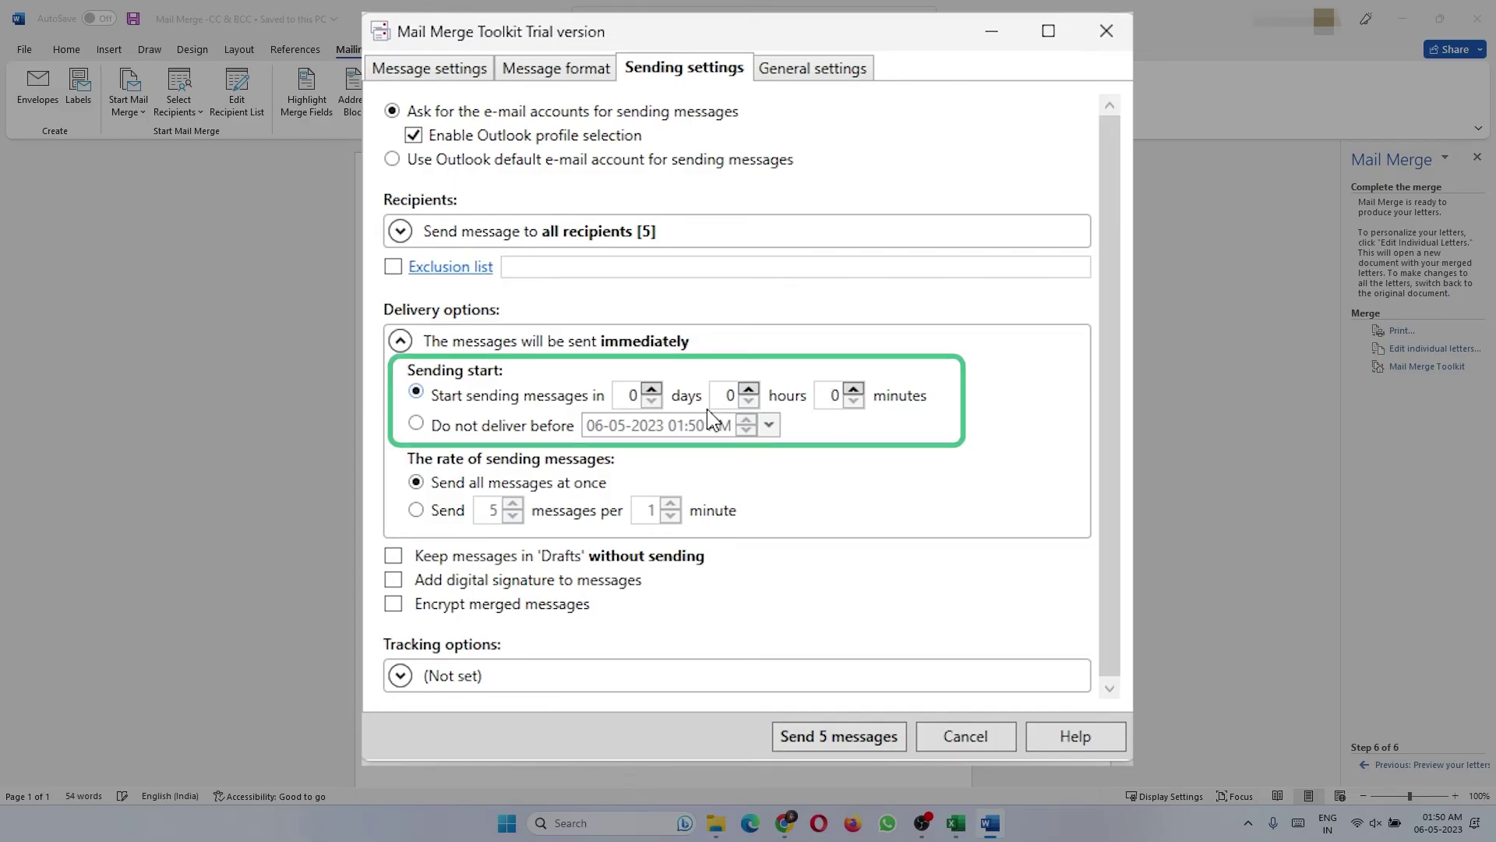
left_click(853, 392)
left_click(834, 395)
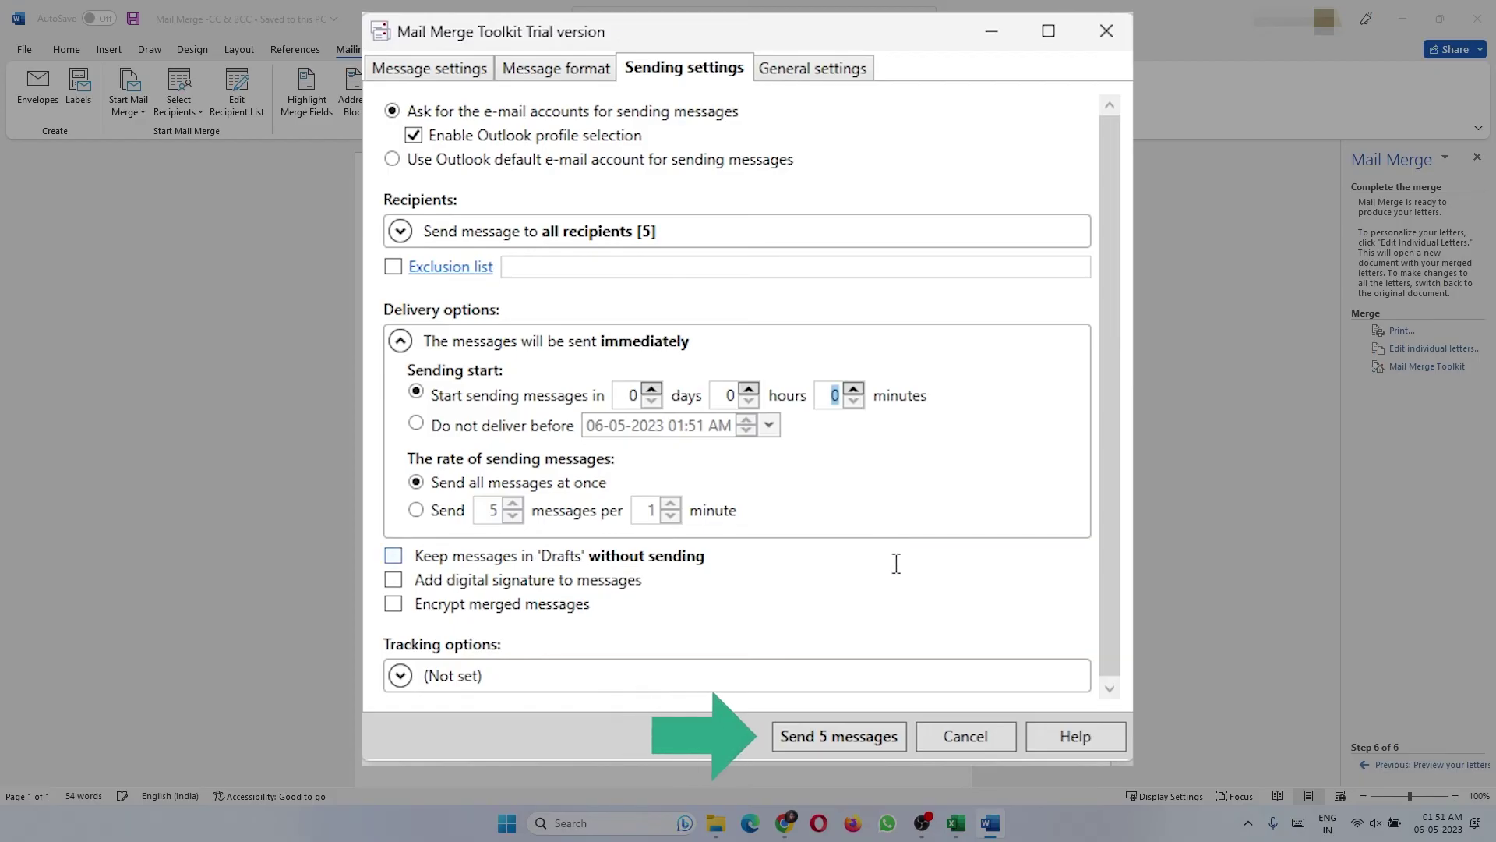
left_click(853, 740)
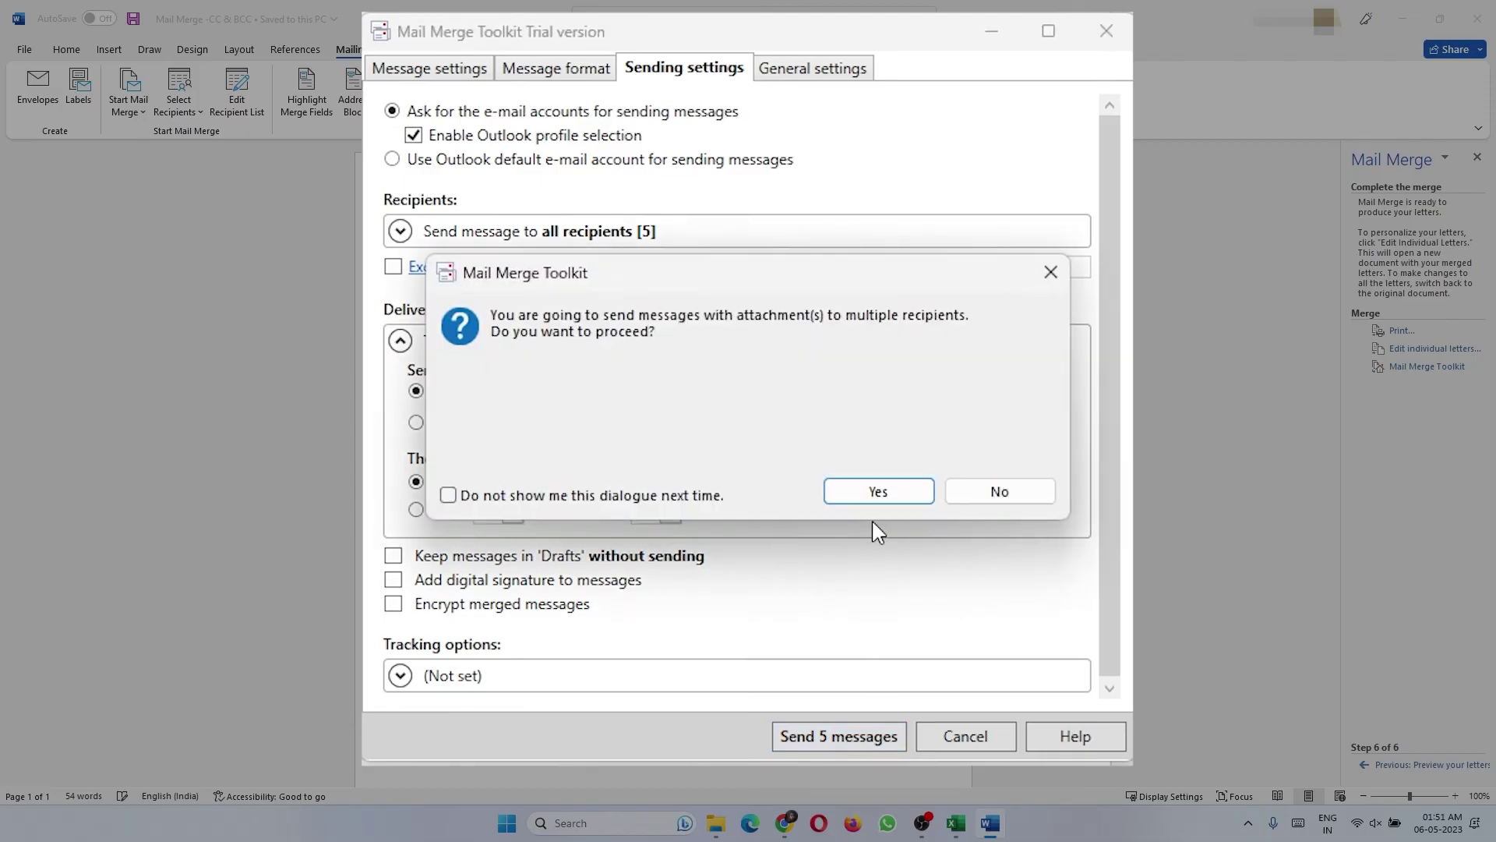
Confirm sending with attachments, keep the current sending account, and launch Outlook
left_click(873, 499)
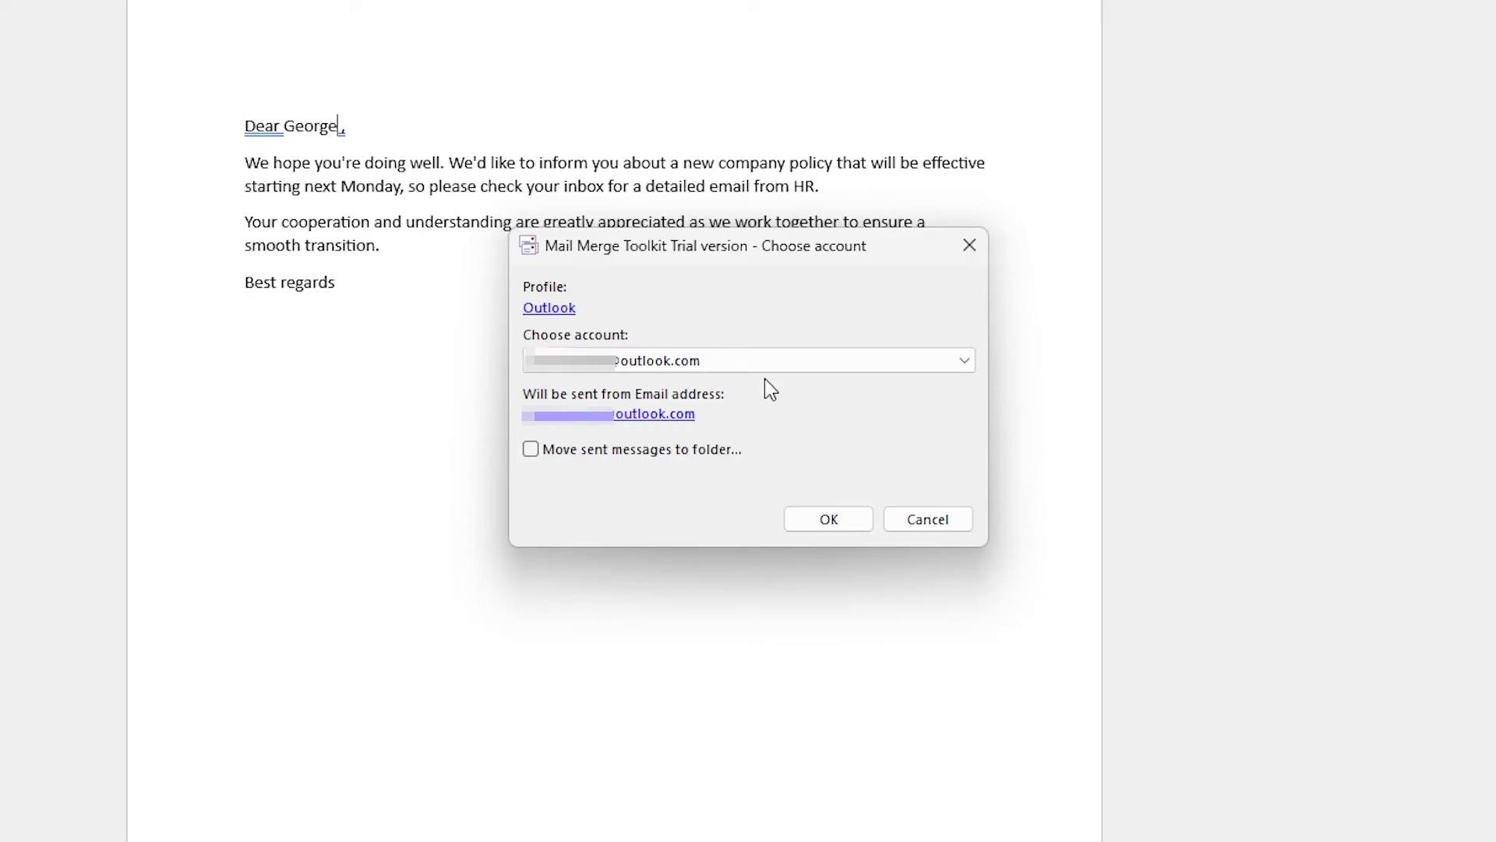
left_click(830, 359)
left_click(830, 358)
left_click(827, 521)
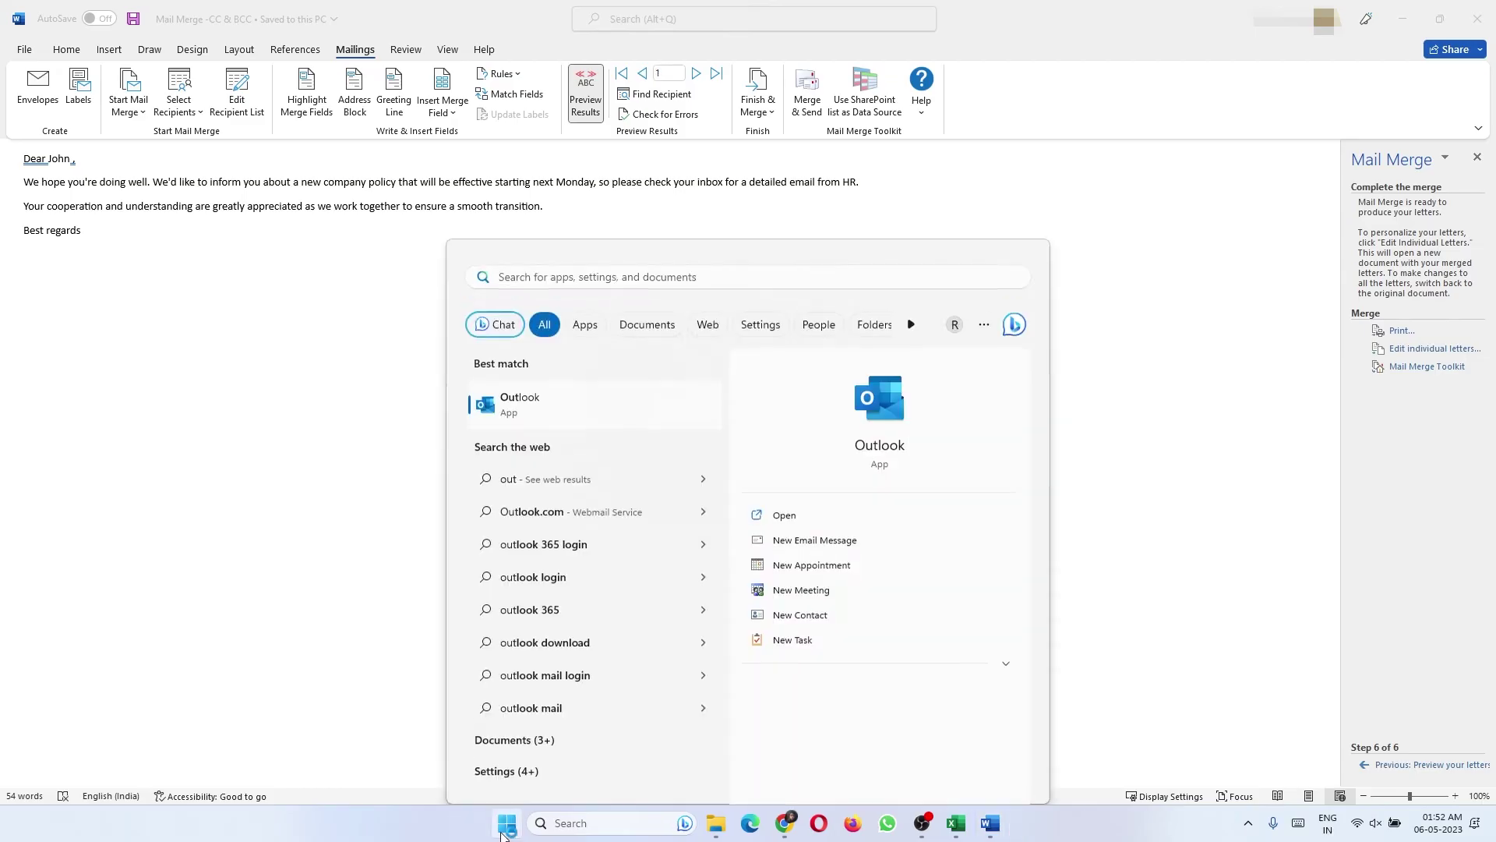
key("Return")
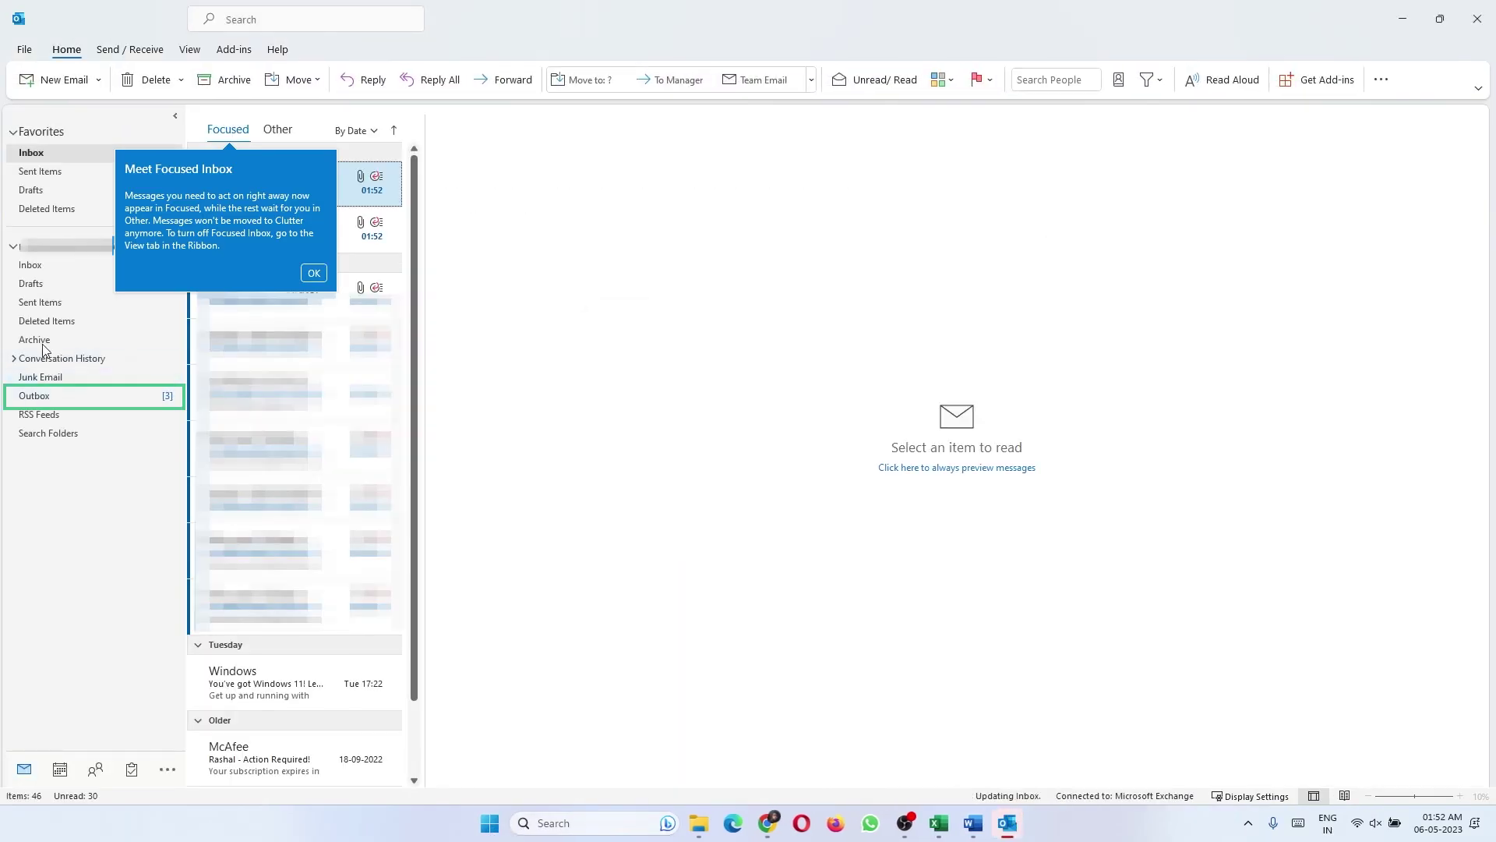
Open Outlook's Outbox to confirm the queued merge emails have all been sent
left_click(52, 395)
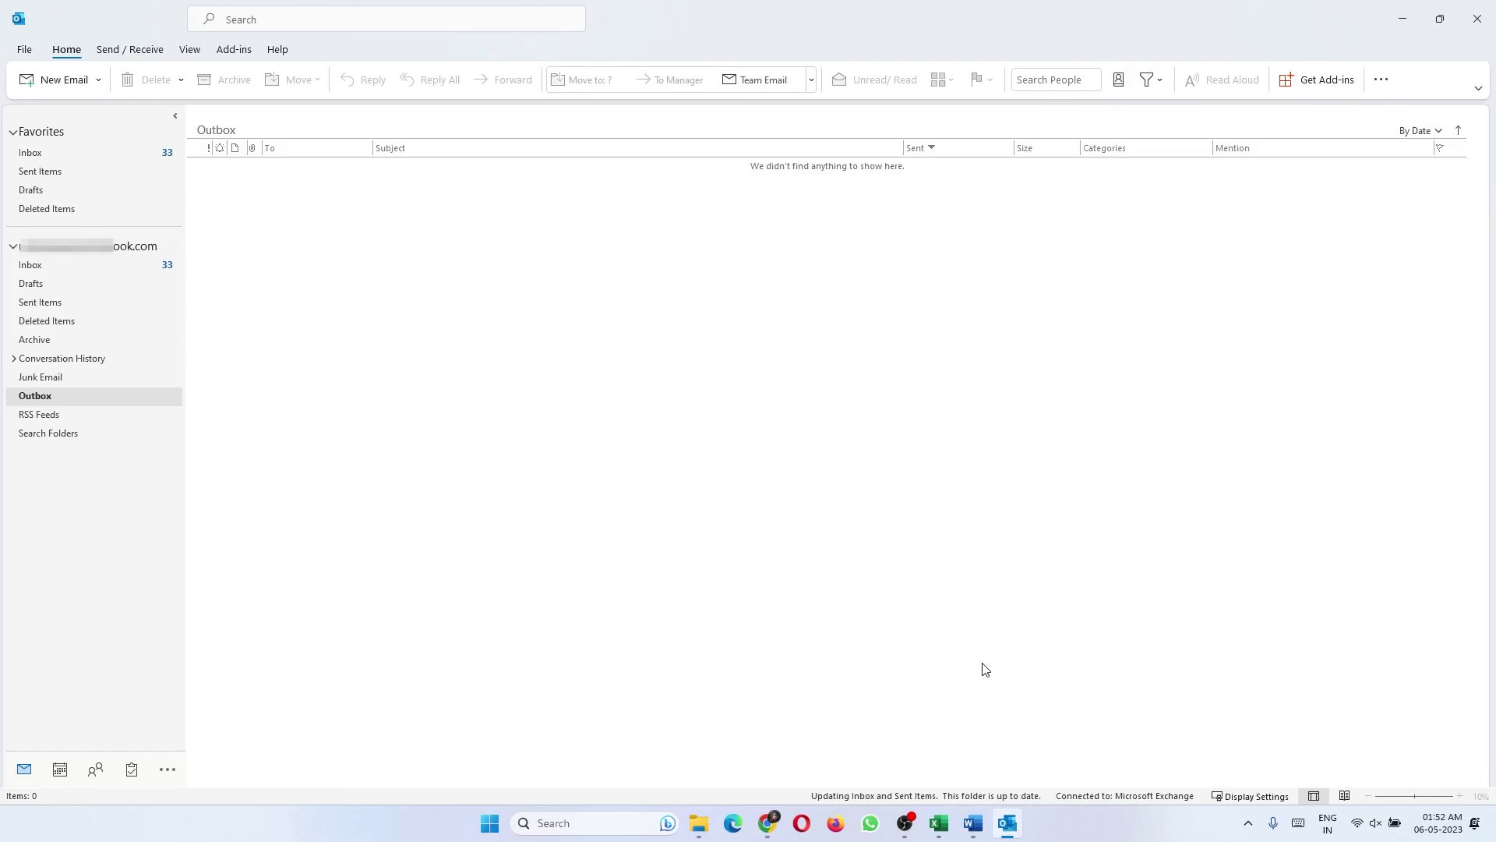
left_click(53, 174)
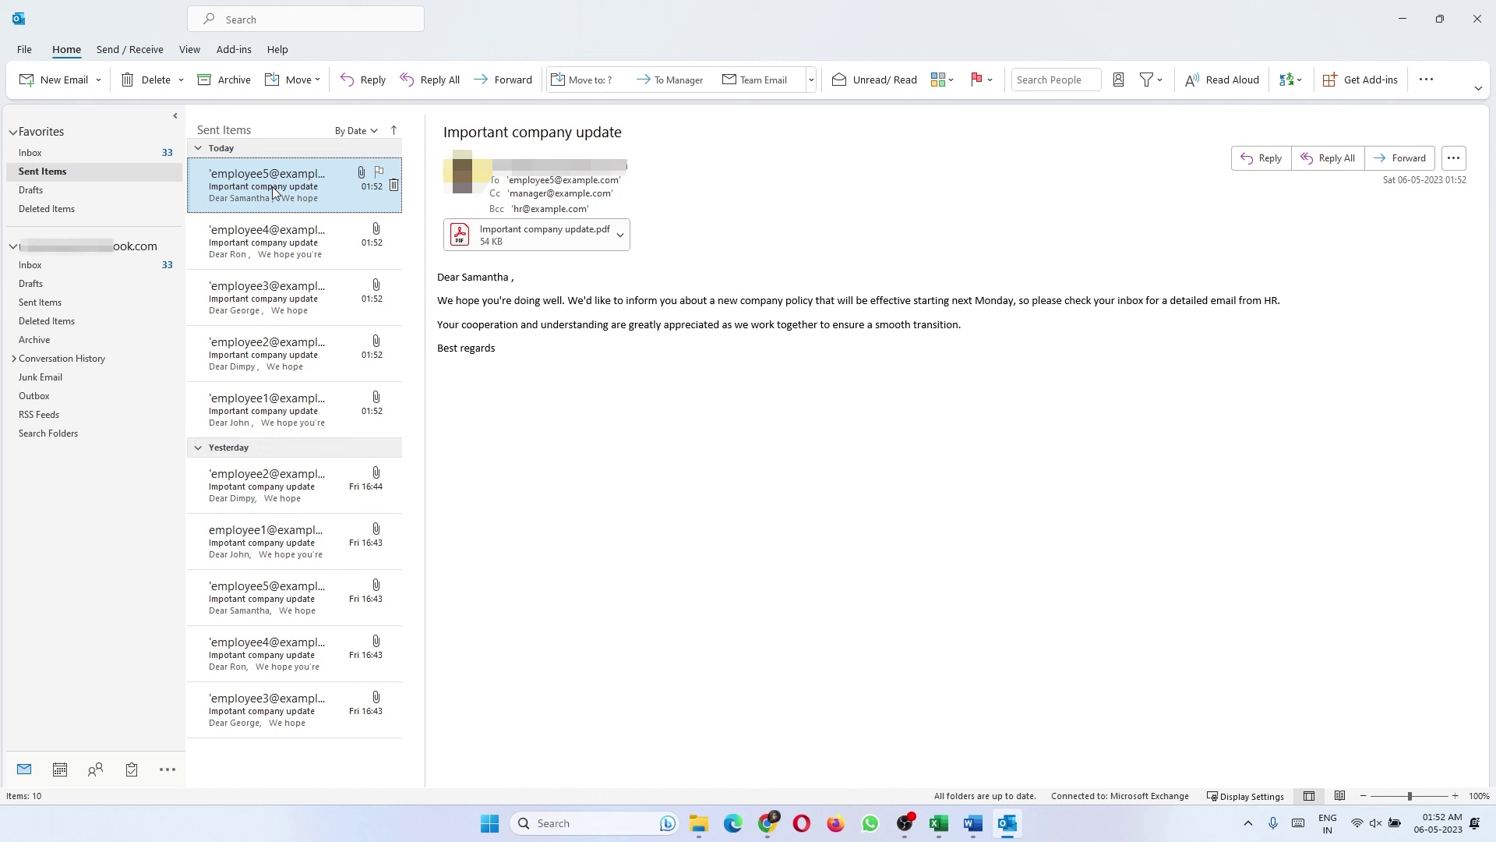